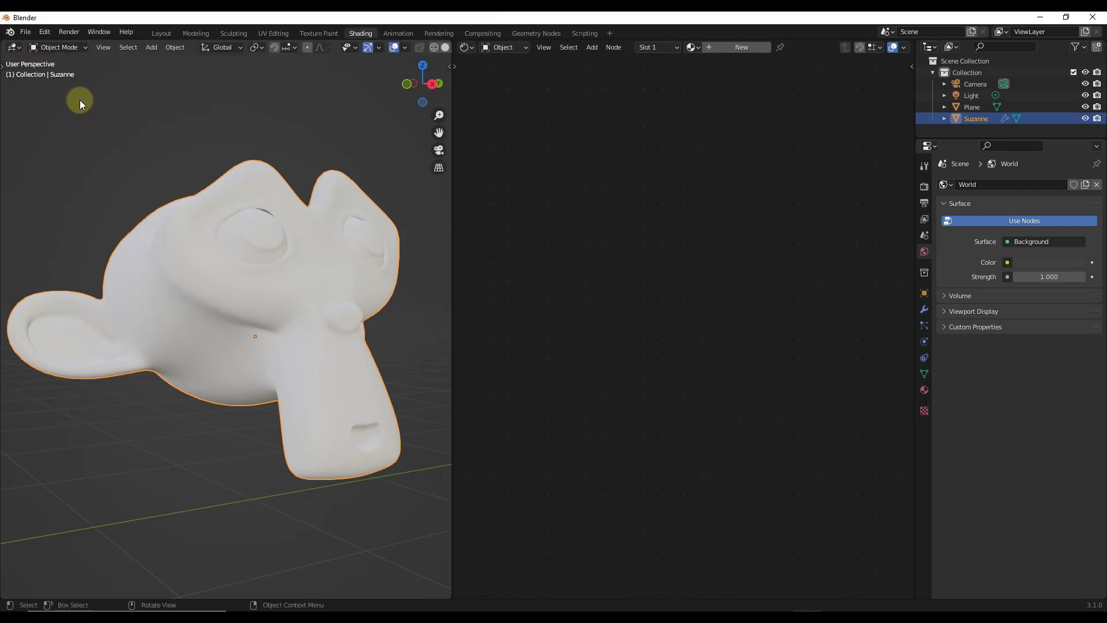
left_click(13, 47)
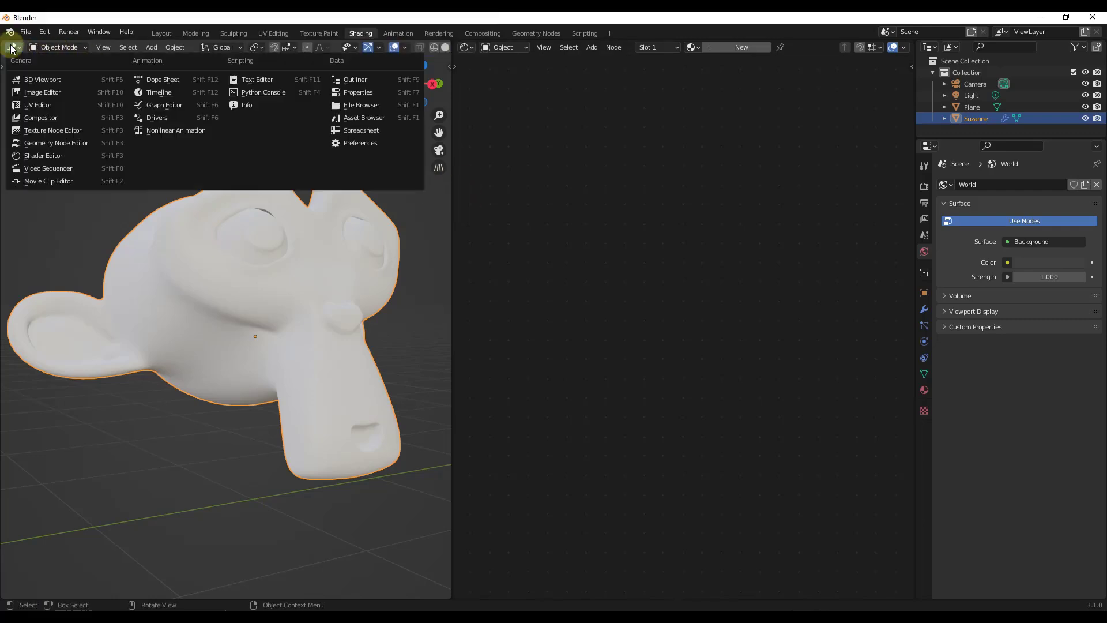
left_click(466, 47)
key("Escape")
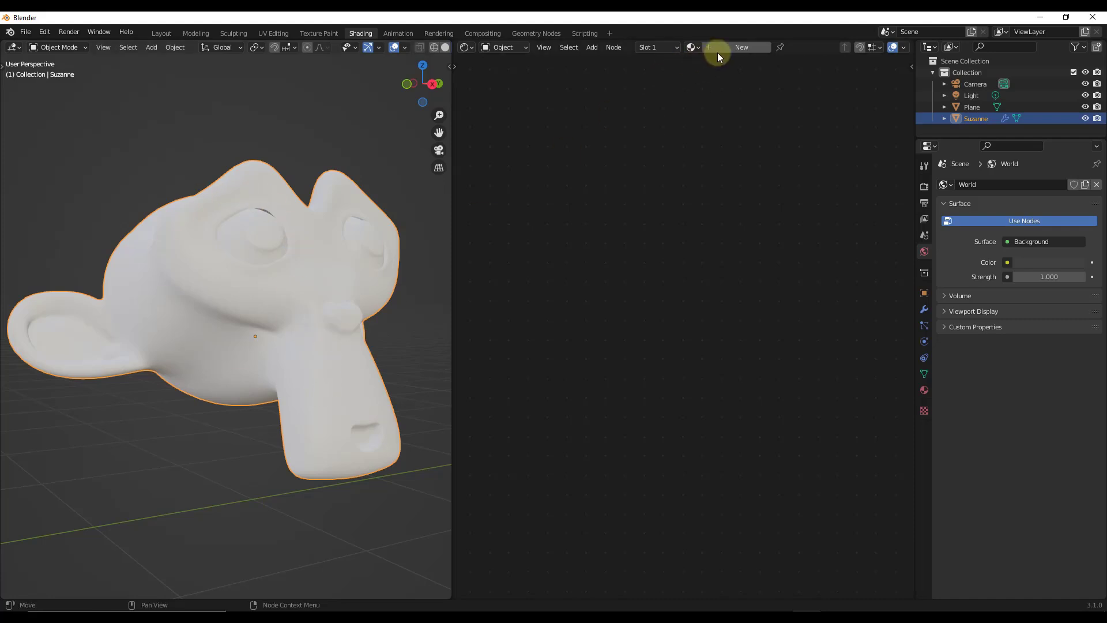
- Create a new material on the monkey head with a saturated red base color and a roughness of 0.505
left_click(740, 47)
left_click_drag(694, 334, 876, 181)
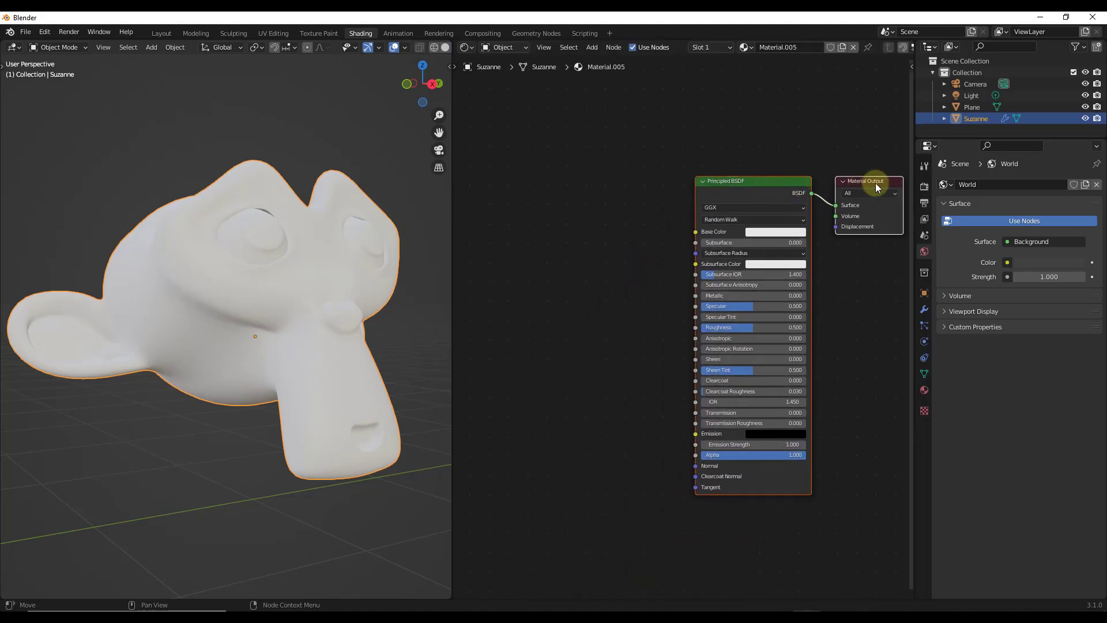
left_click(777, 233)
left_click_drag(790, 134, 786, 161)
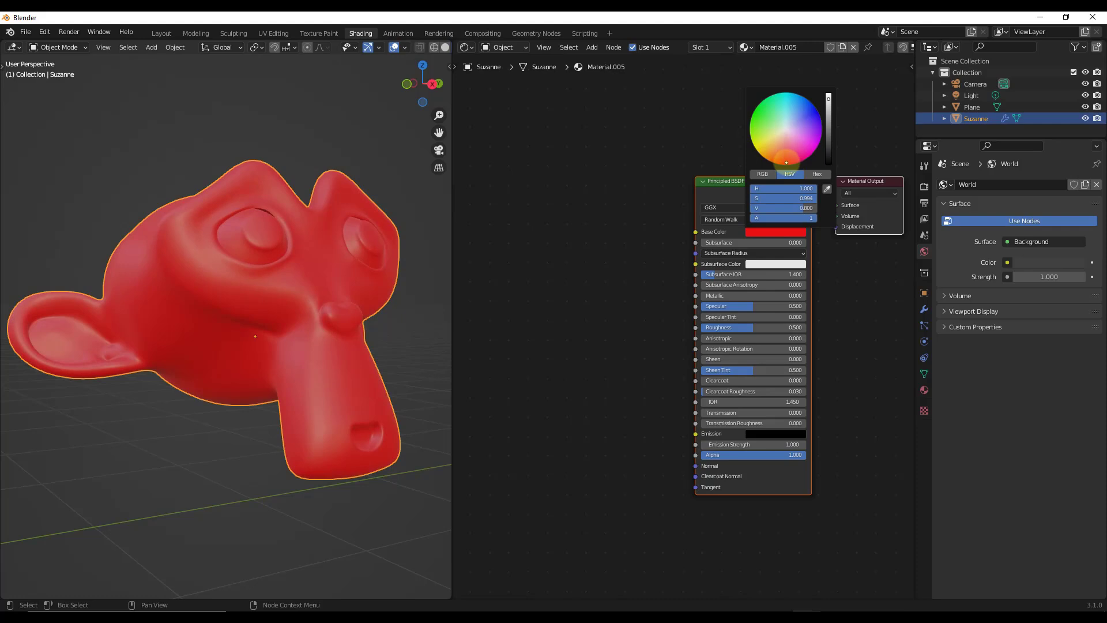
mouse_move(753, 328)
left_mouse_down()
mouse_move(791, 327)
mouse_move(714, 327)
mouse_move(755, 336)
left_mouse_up()
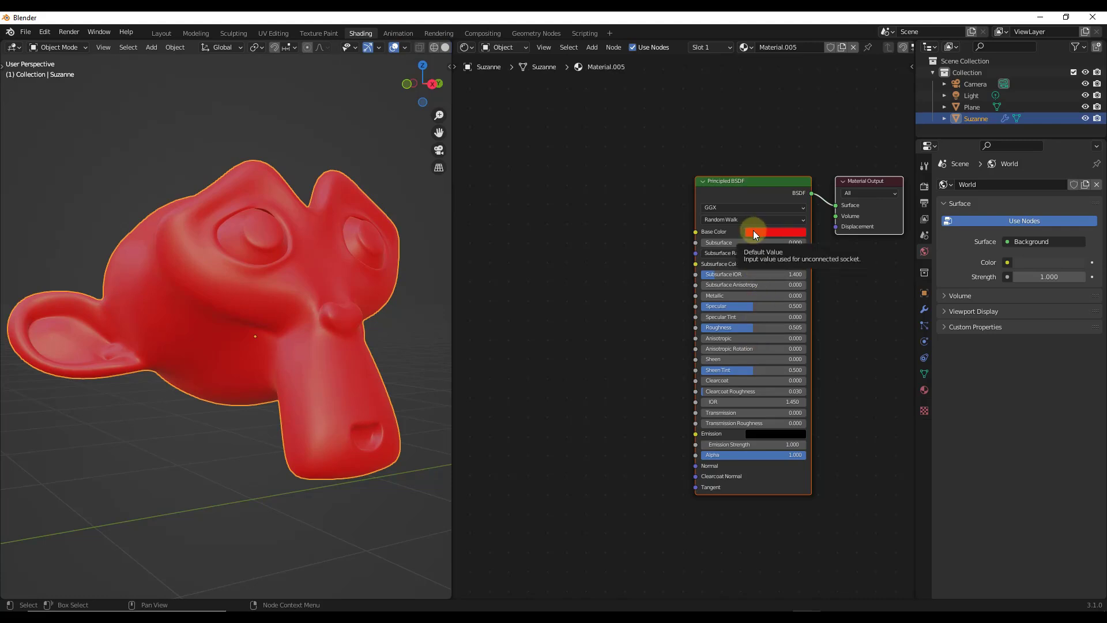
left_click_drag(864, 186, 872, 168)
left_click_drag(790, 174, 786, 183)
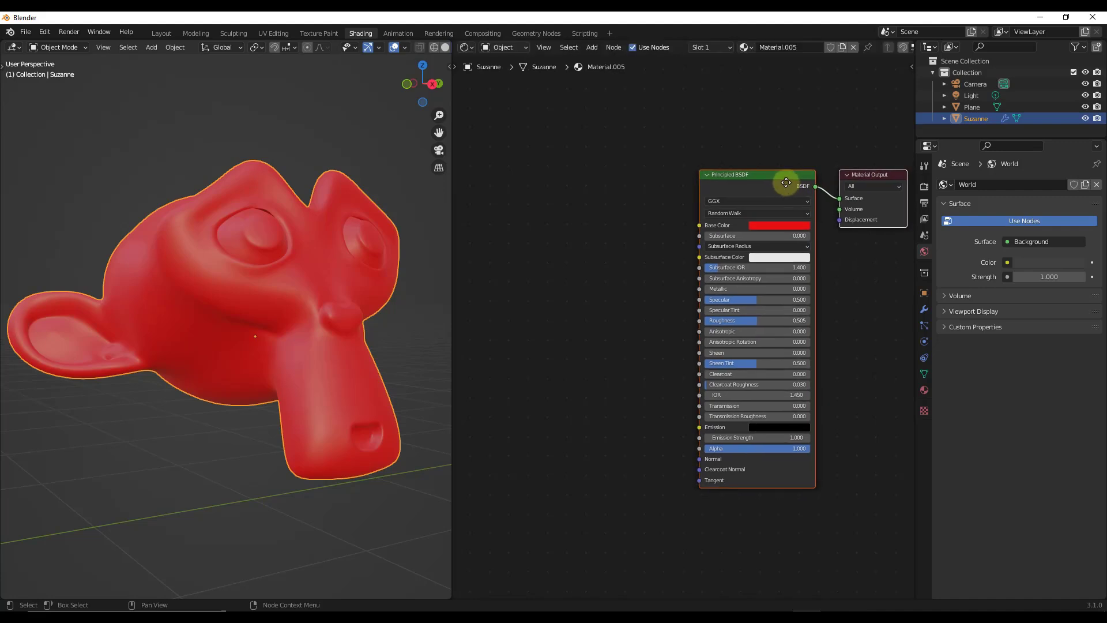
- Add an Image Texture node beside the Principled BSDF, on its input side
left_click(595, 220)
key("shift+a")
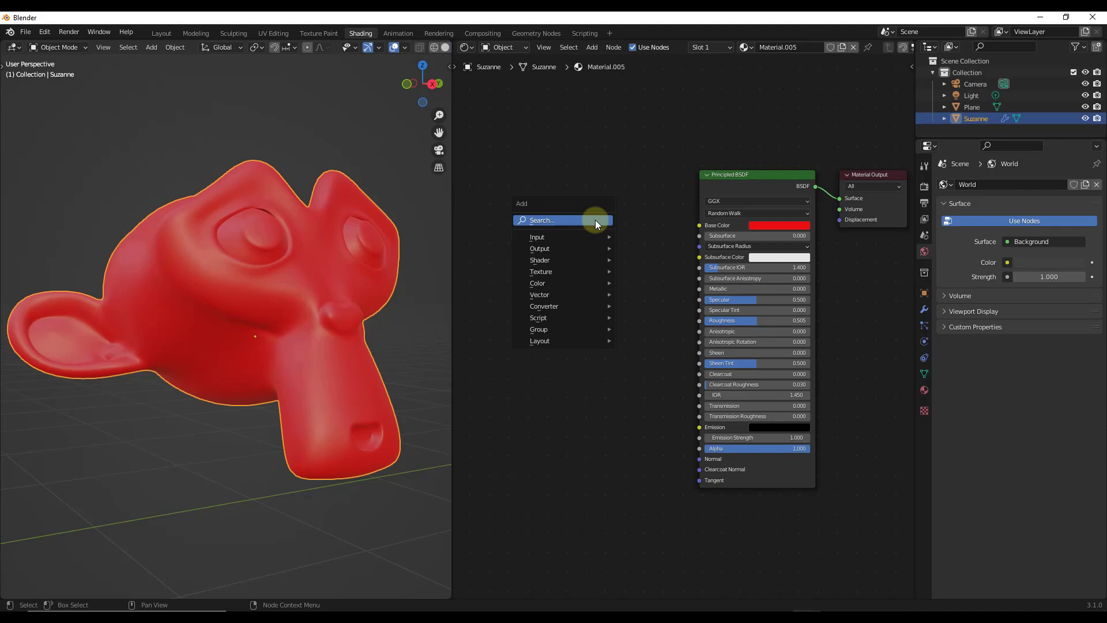
type("im")
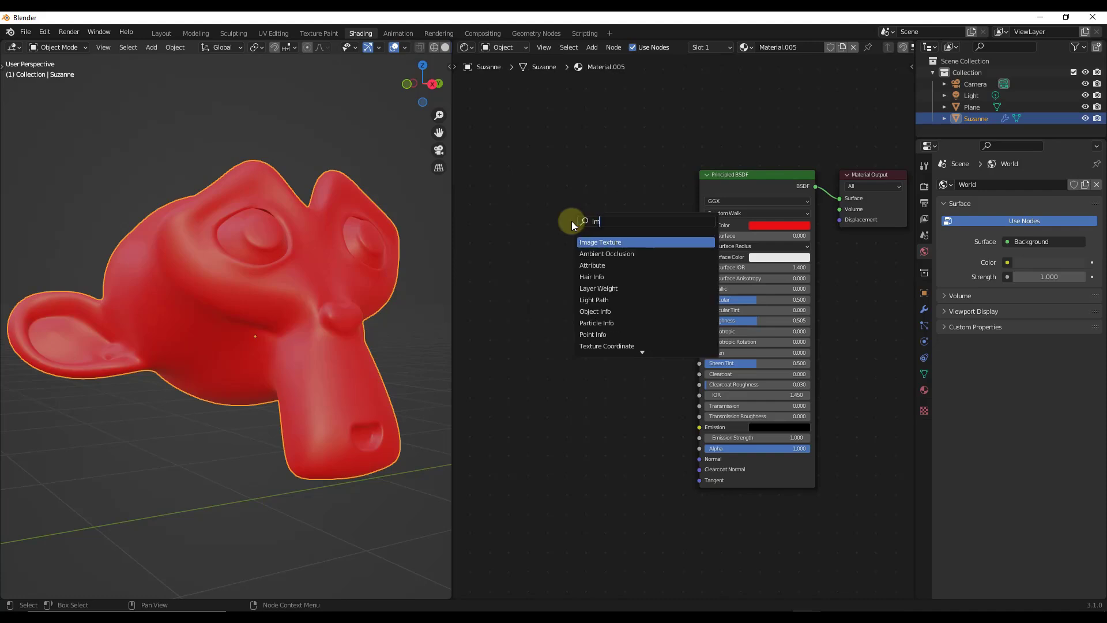
left_click(600, 242)
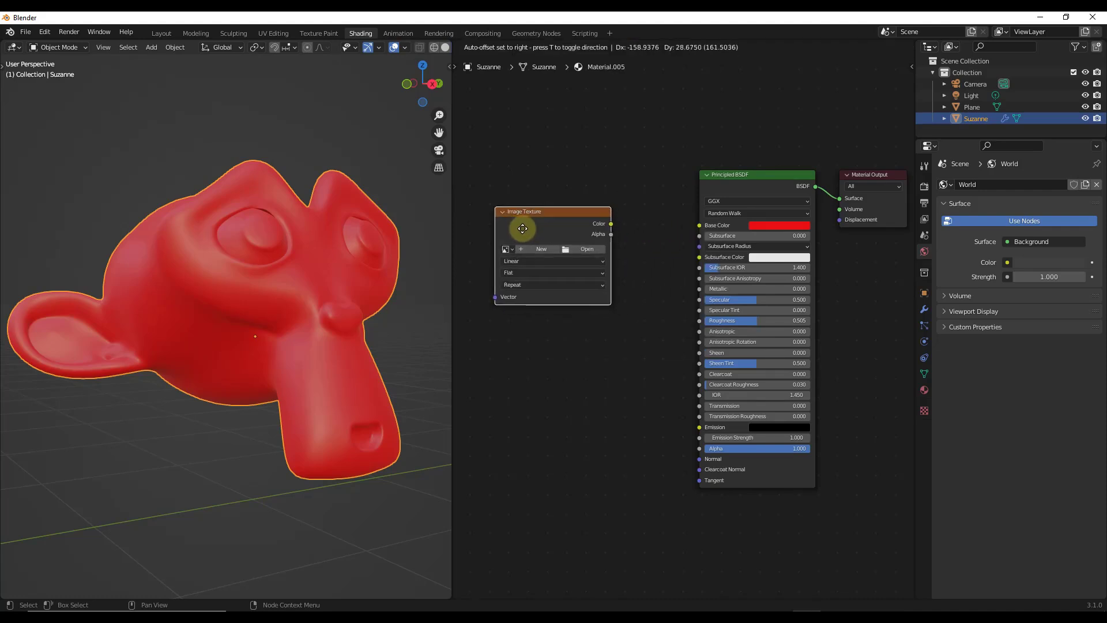
left_click(523, 230)
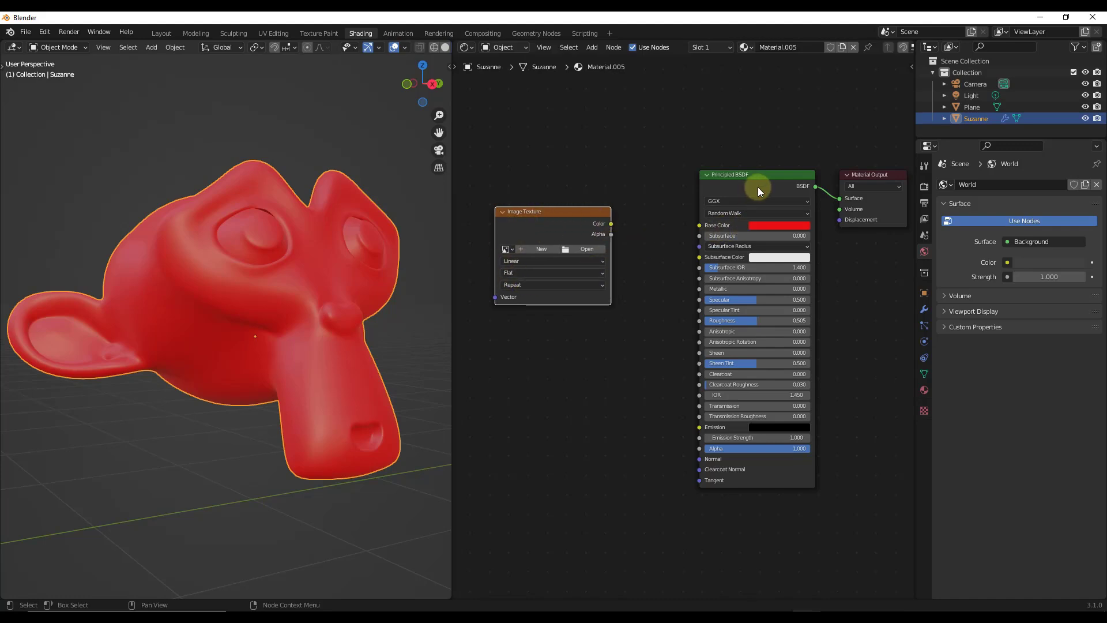
- Load WoodFineDark002_COL_3K.jpg from the wood materials folder into the Image Texture node and connect its Color output to Base Color
left_click(584, 248)
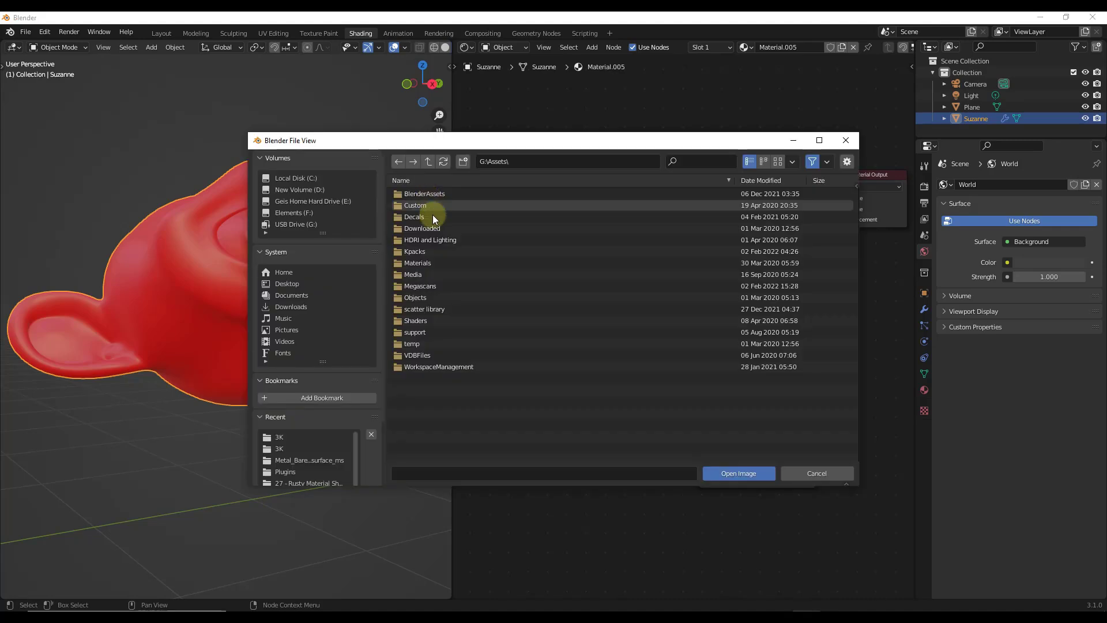
double_click(424, 264)
double_click(447, 194)
double_click(431, 195)
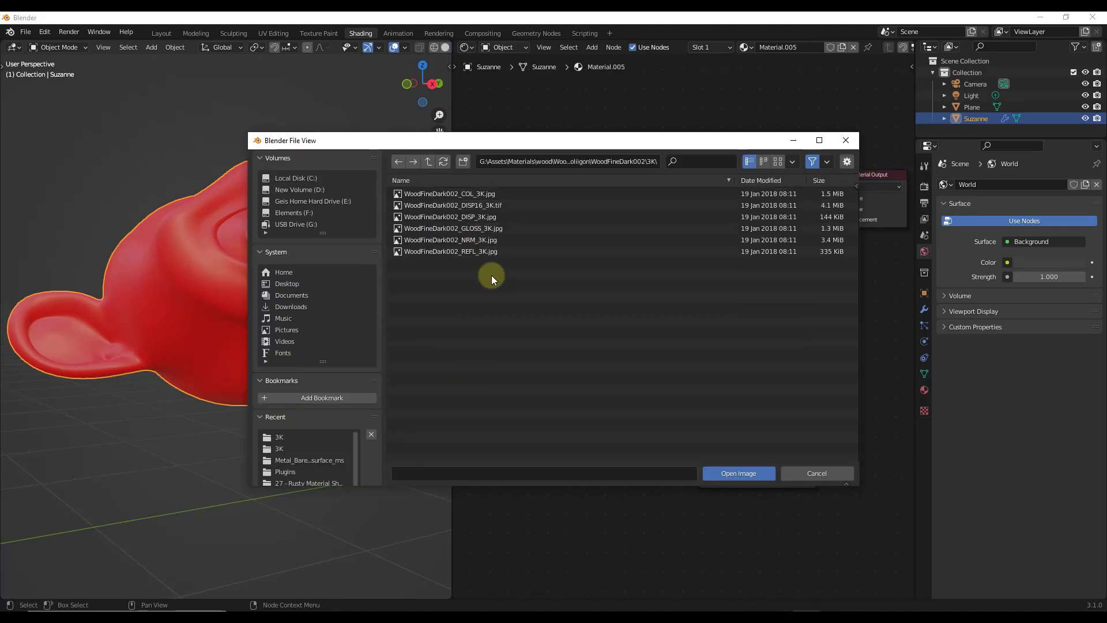
left_click(447, 193)
double_click(448, 193)
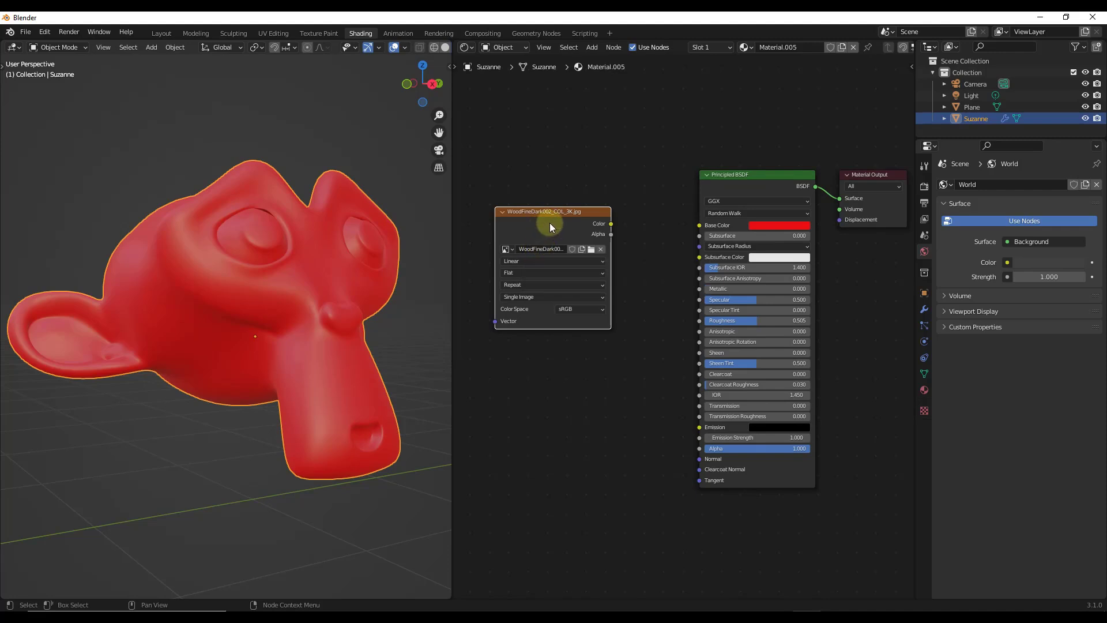
left_click_drag(611, 223, 699, 225)
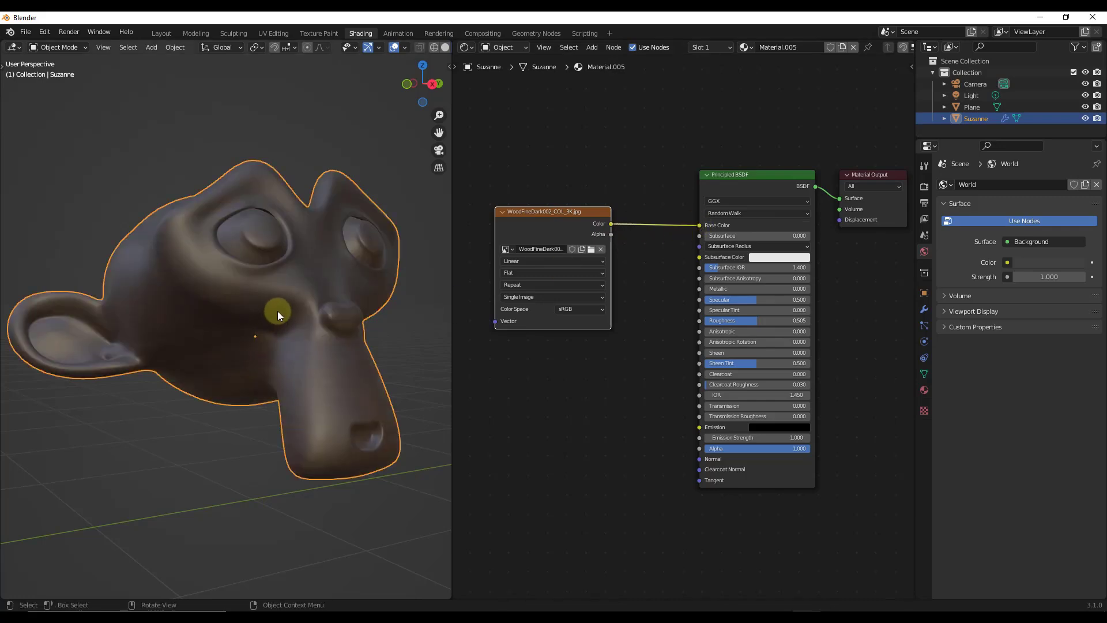
- Examine how the wood texture maps onto the monkey head from several angles and distances
scroll(278, 311, "up", 5)
middle_click_drag(275, 312, 402, 316)
scroll(400, 313, "down", 6)
middle_click_drag(319, 308, 354, 251)
scroll(398, 297, "up", 3)
scroll(362, 302, "down", 3)
scroll(347, 367, "up", 3)
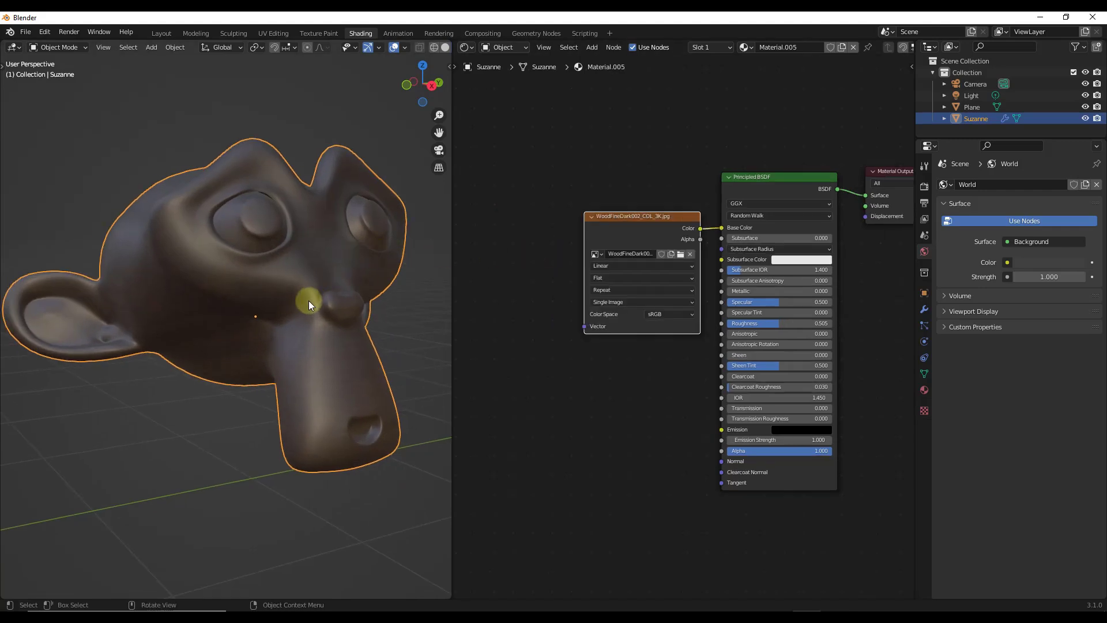
middle_click_drag(322, 287, 254, 281)
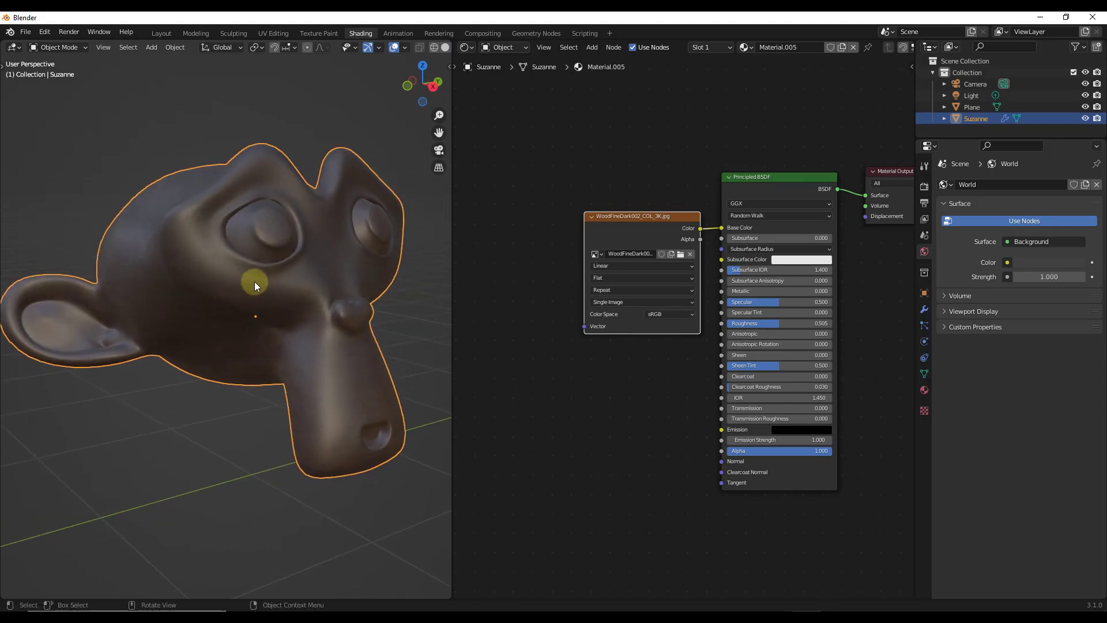
scroll(244, 282, "up", 3)
scroll(254, 281, "down", 4)
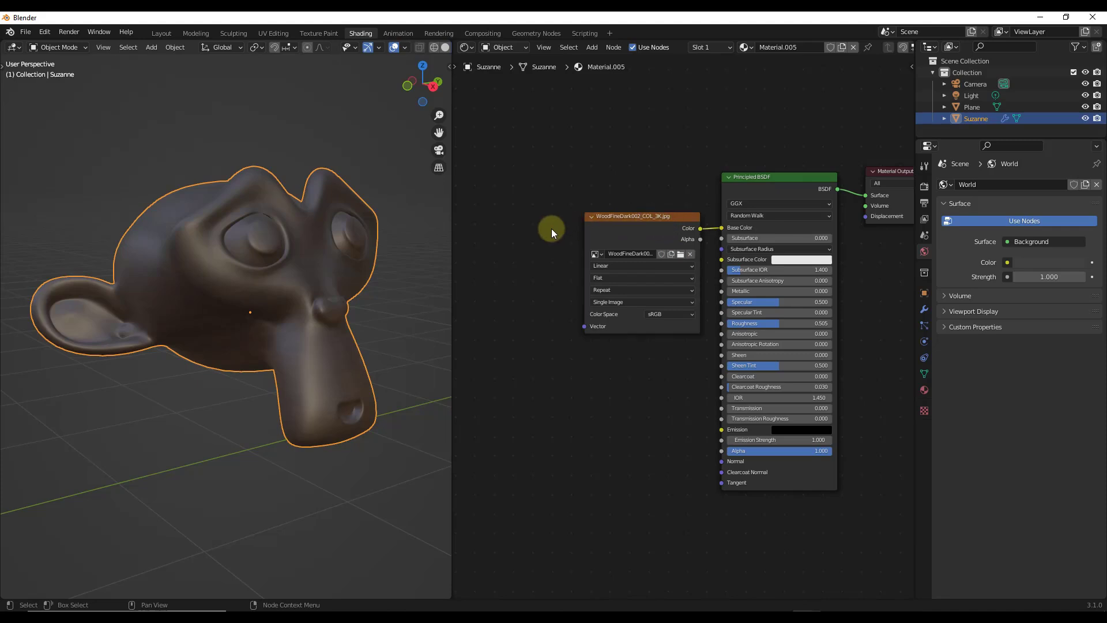
- Add a Texture Coordinate node before the image texture and connect its Generated output to the texture's Vector input
key("shift+a")
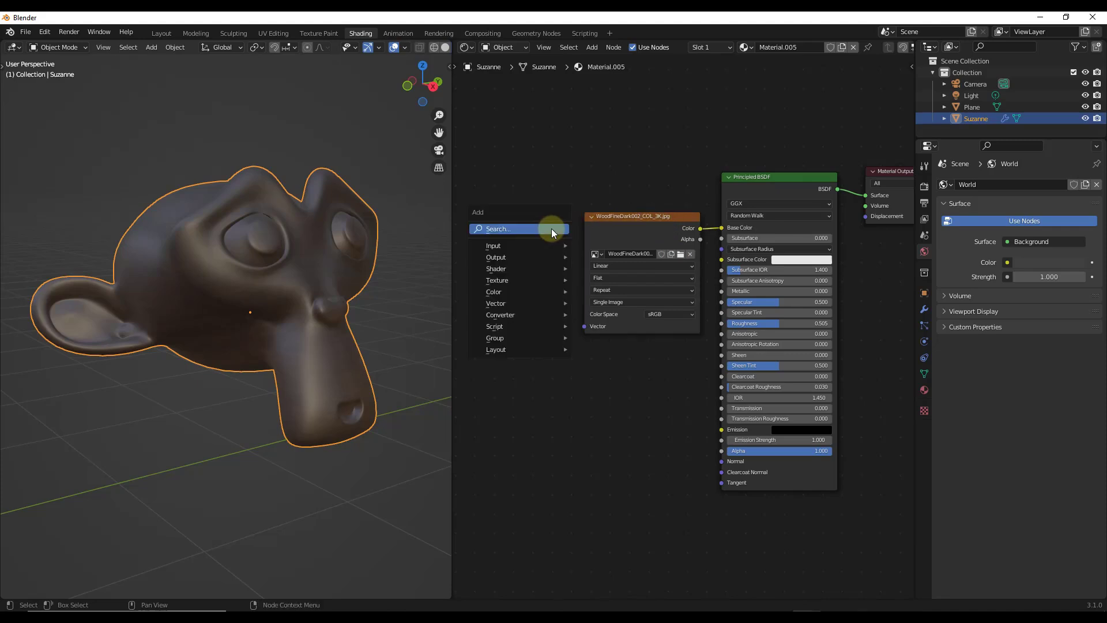
type("texture c")
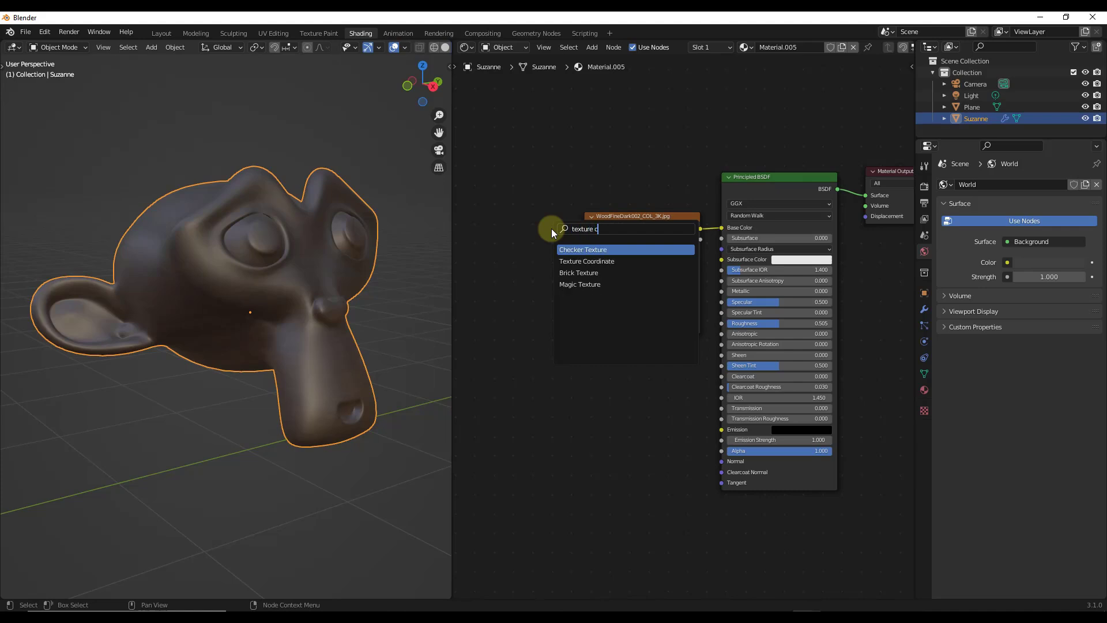
left_click(575, 260)
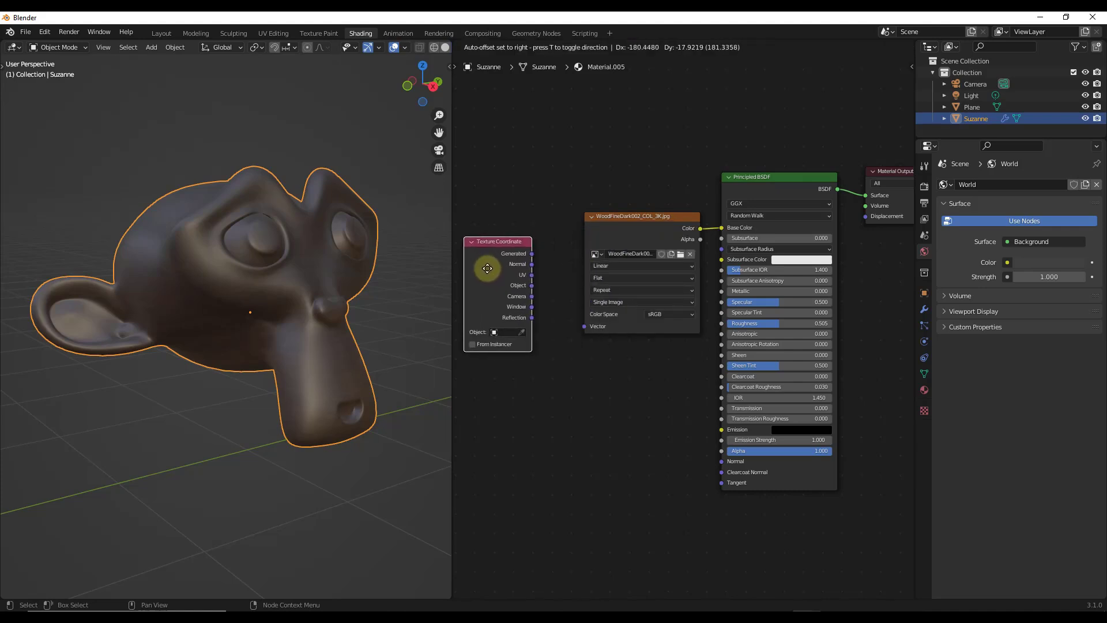
left_click(511, 235)
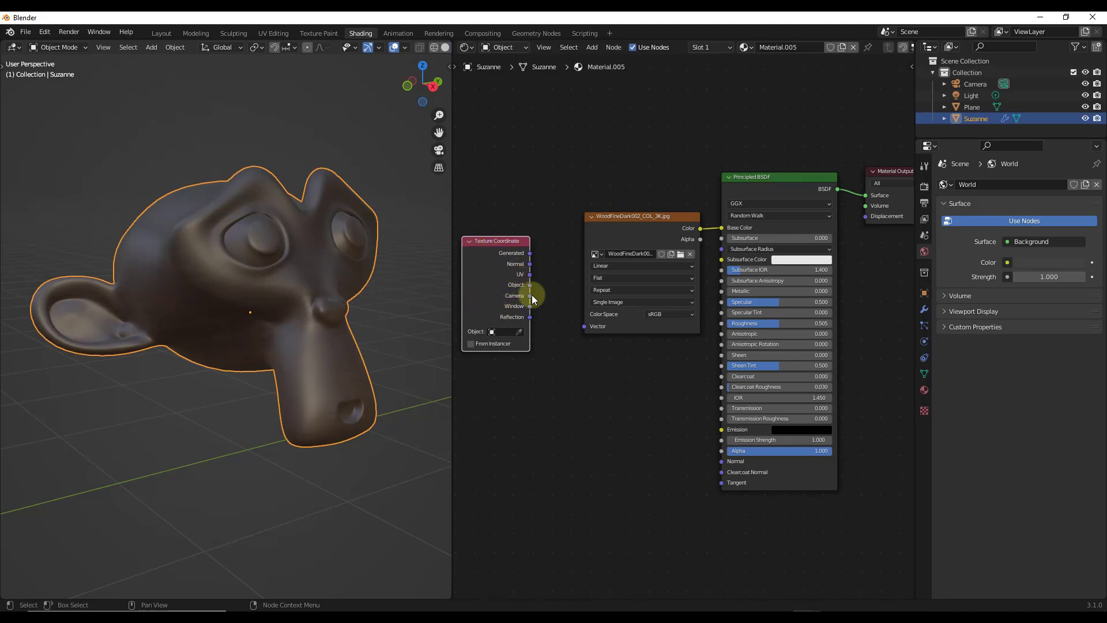
left_click_drag(531, 296, 529, 354)
left_click_drag(528, 313, 584, 326)
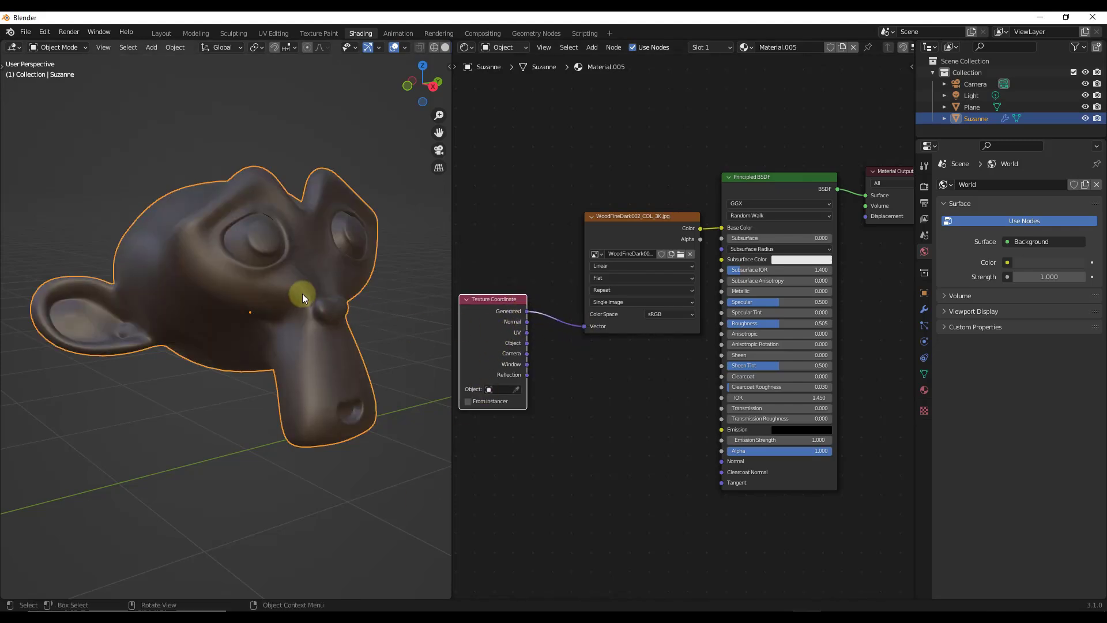
- Inspect the wood grain on the monkey's face with the Generated mapping, both close up and from a distance
scroll(309, 290, "up", 6)
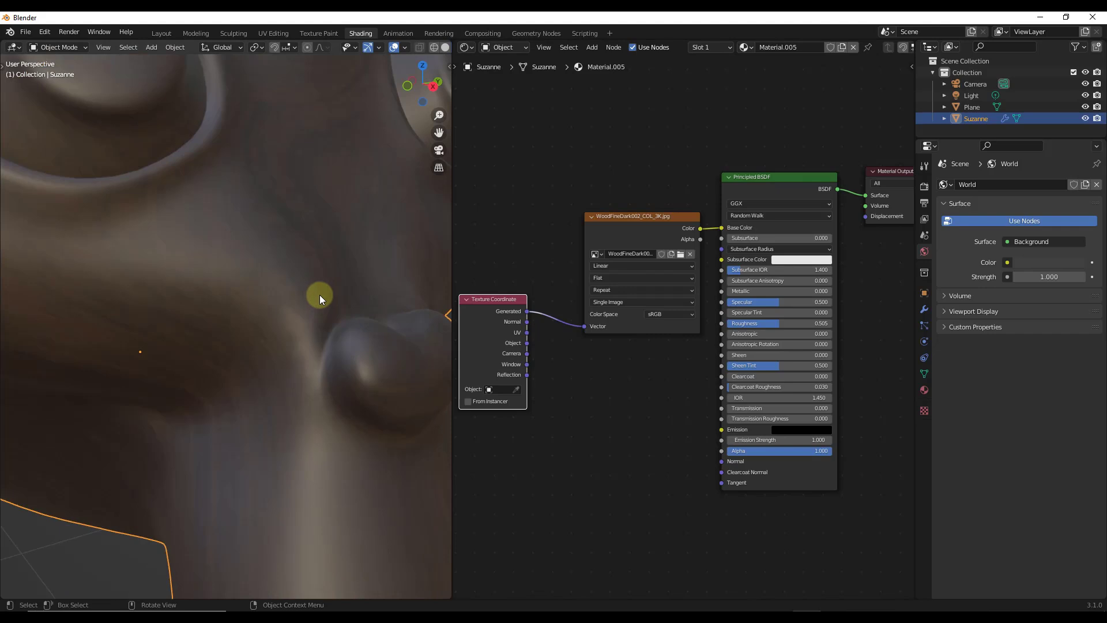
scroll(319, 295, "down", 7)
middle_click_drag(320, 295, 338, 237)
scroll(306, 265, "up", 8)
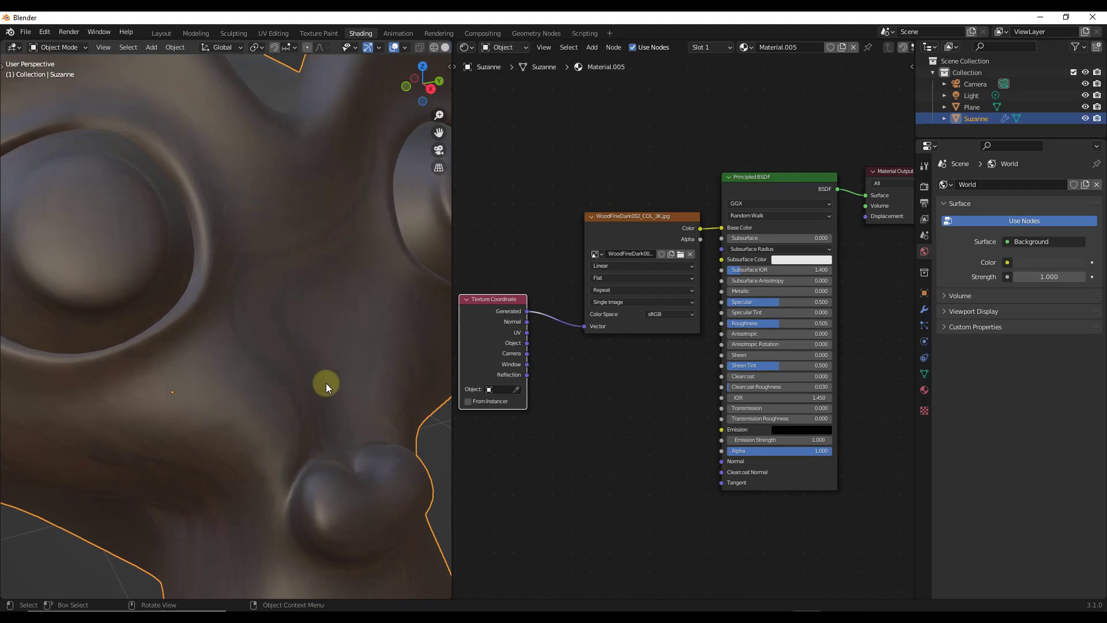
scroll(314, 501, "down", 7)
middle_click_drag(324, 462, 300, 430)
scroll(298, 410, "up", 8)
scroll(289, 386, "down", 8)
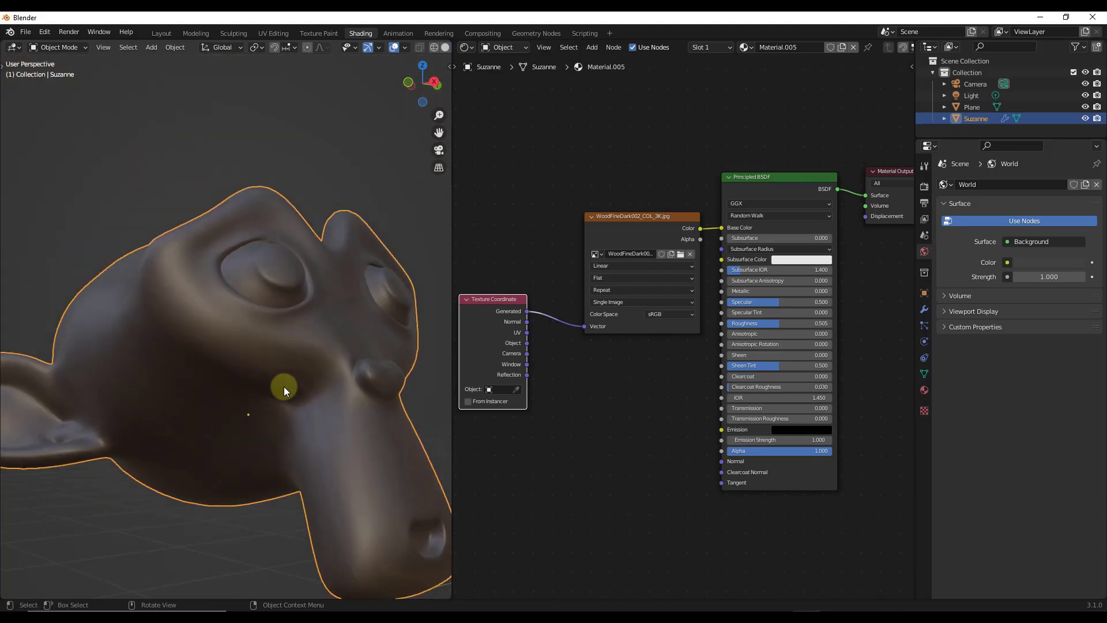
middle_click_drag(289, 382, 342, 383)
middle_click_drag(244, 343, 227, 321)
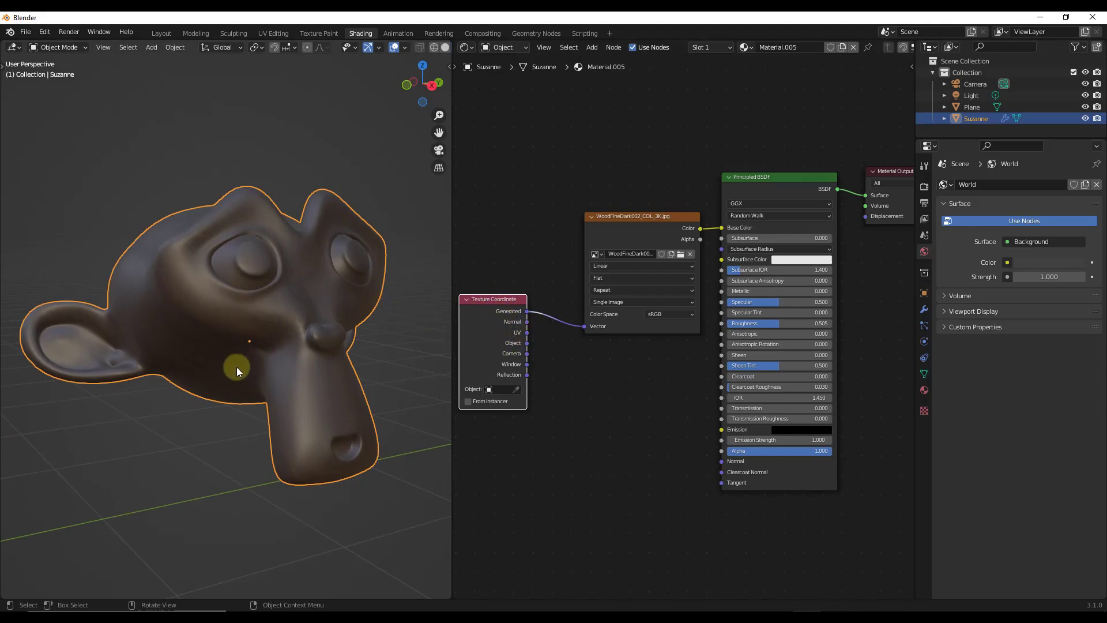
- Rescale Suzanne's whole UV layout slightly over the wood image in the UV Editing workspace
left_click(272, 34)
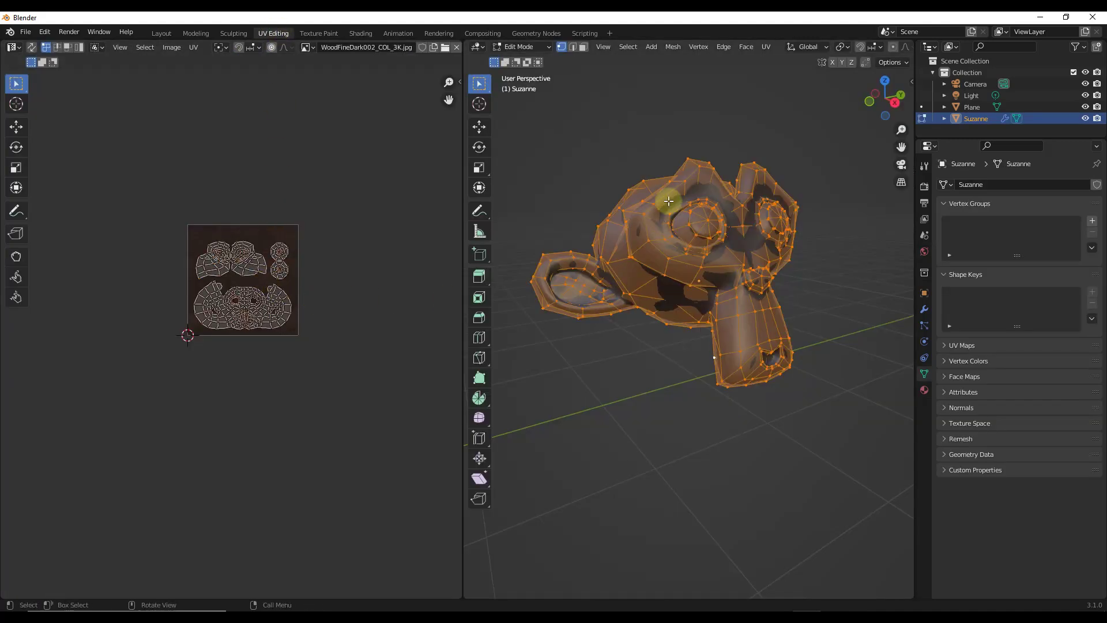
scroll(666, 208, "up", 8)
scroll(820, 267, "down", 2)
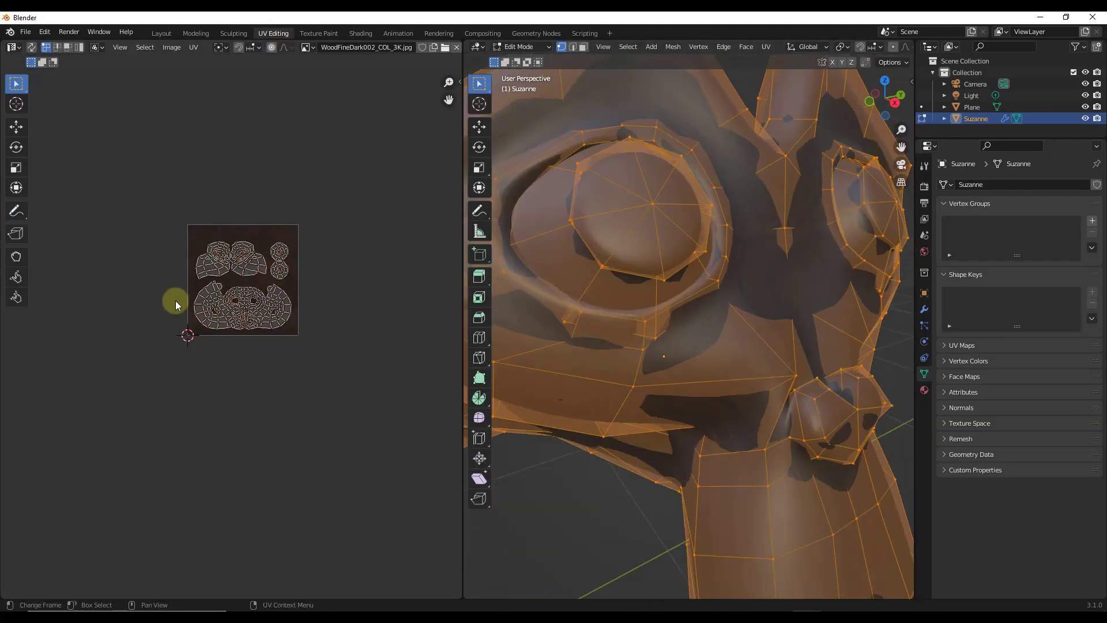
scroll(190, 302, "up", 2)
key("s")
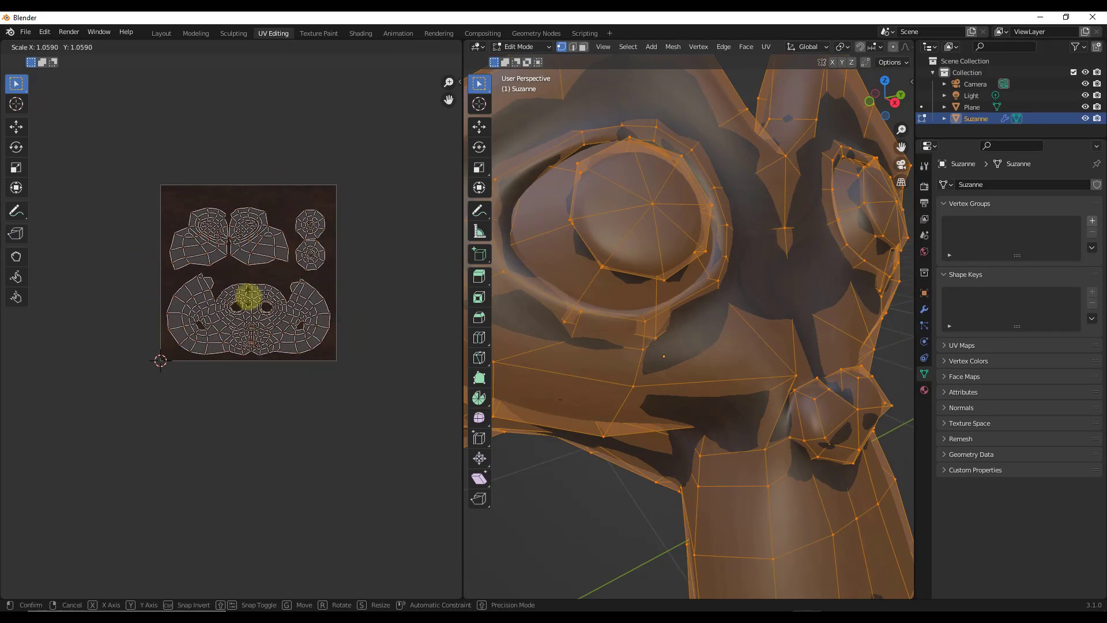
left_click(251, 297)
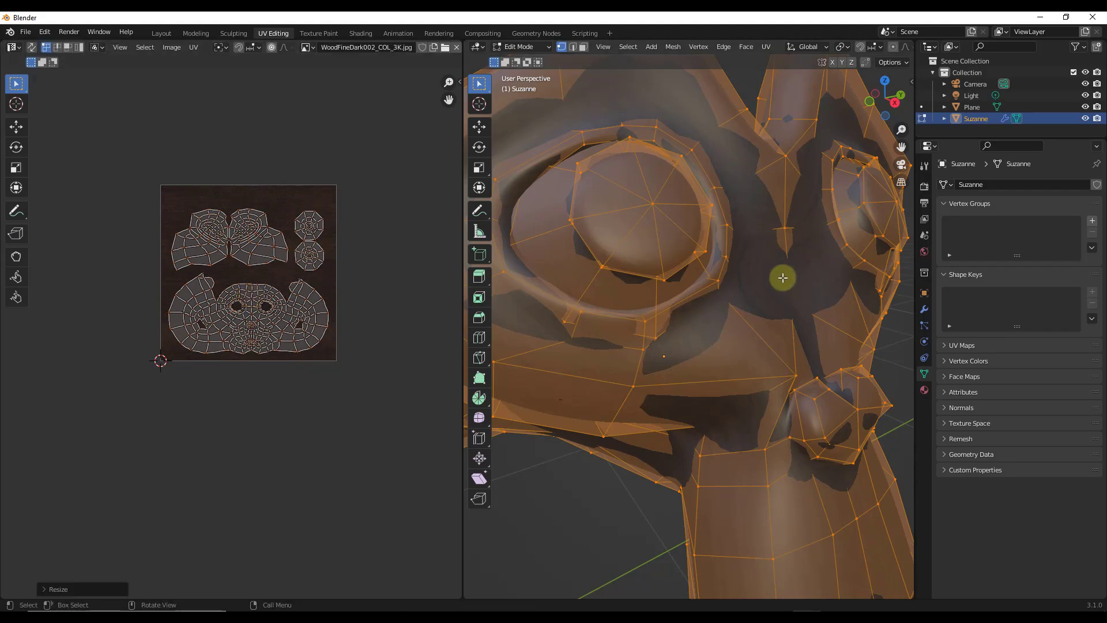
- Return to the Shading workspace and feed the image texture's Vector input from the UV output instead of Generated
left_click(357, 33)
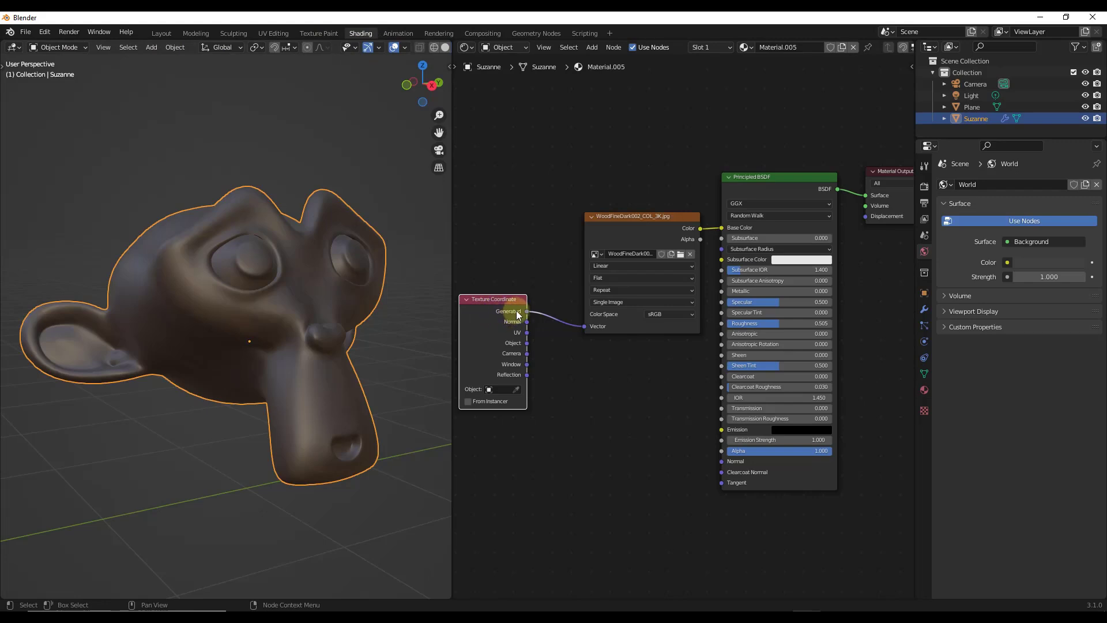
left_click_drag(509, 306, 584, 326)
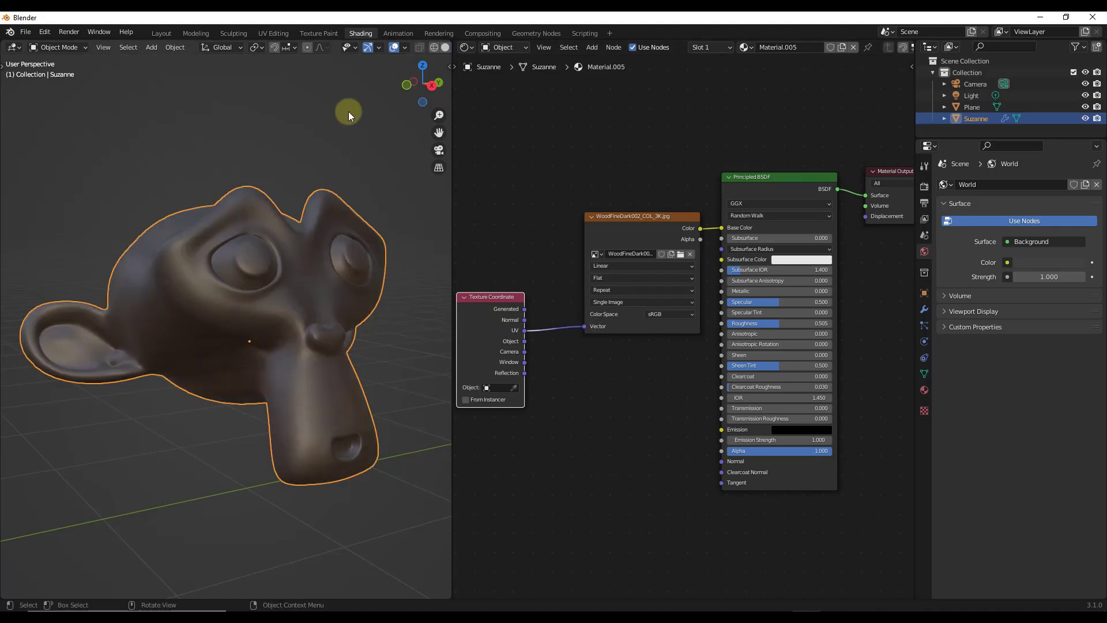
- Shrink Suzanne's UV layout to about two-thirds of the image width and check the mapping in the Shading workspace
left_click(274, 33)
scroll(250, 288, "up", 3)
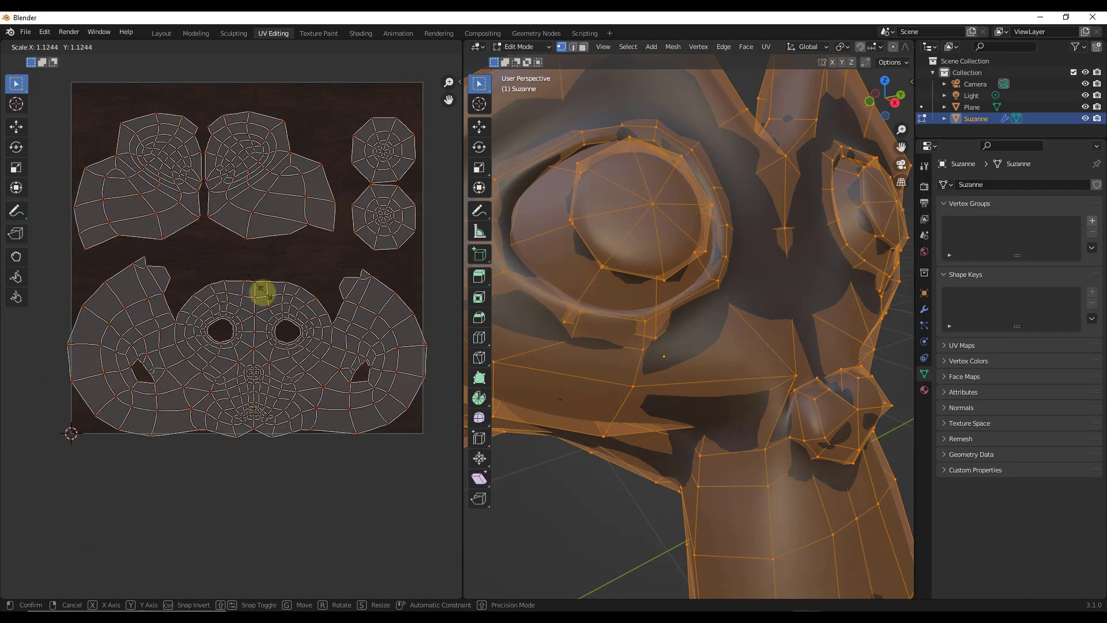
left_click(264, 292)
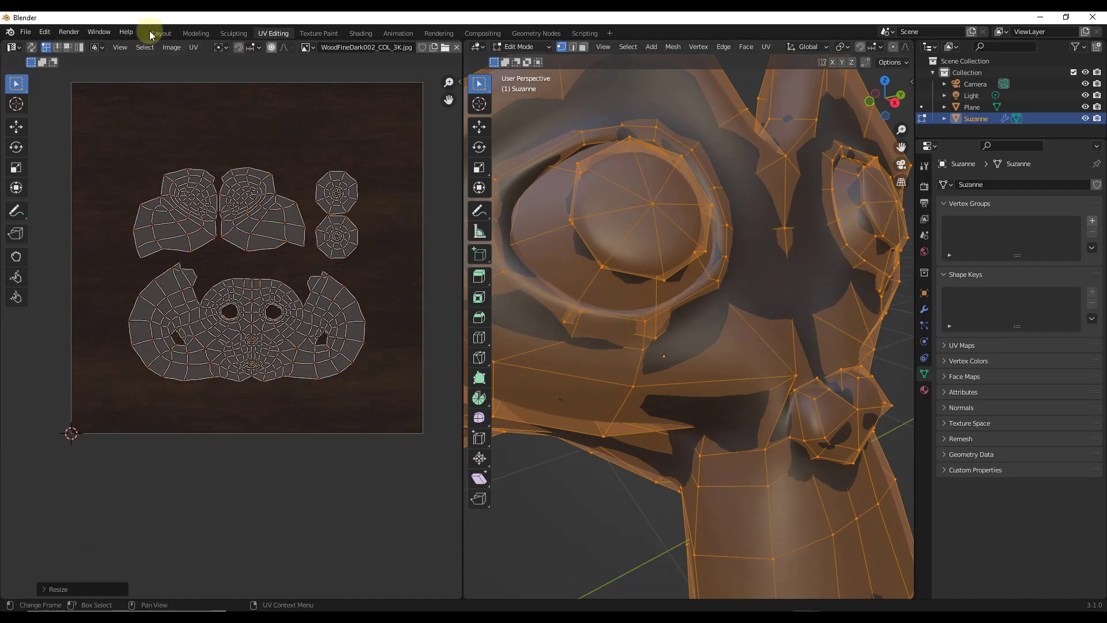
left_click(359, 33)
middle_click_drag(328, 324, 219, 383)
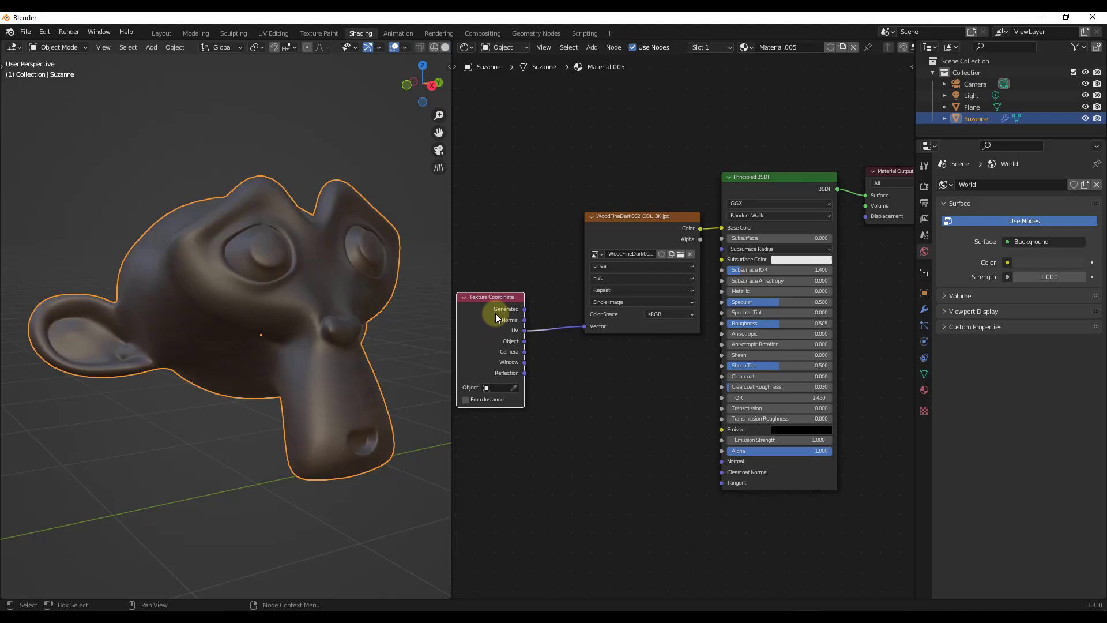
- Feed the image texture's Vector input from the Camera output and view Suzanne from different angles and distances
left_click_drag(524, 352, 584, 326)
middle_click_drag(224, 341, 287, 312)
middle_click_drag(210, 255, 175, 145)
middle_click_drag(249, 397, 156, 206)
middle_click_drag(233, 373, 371, 346)
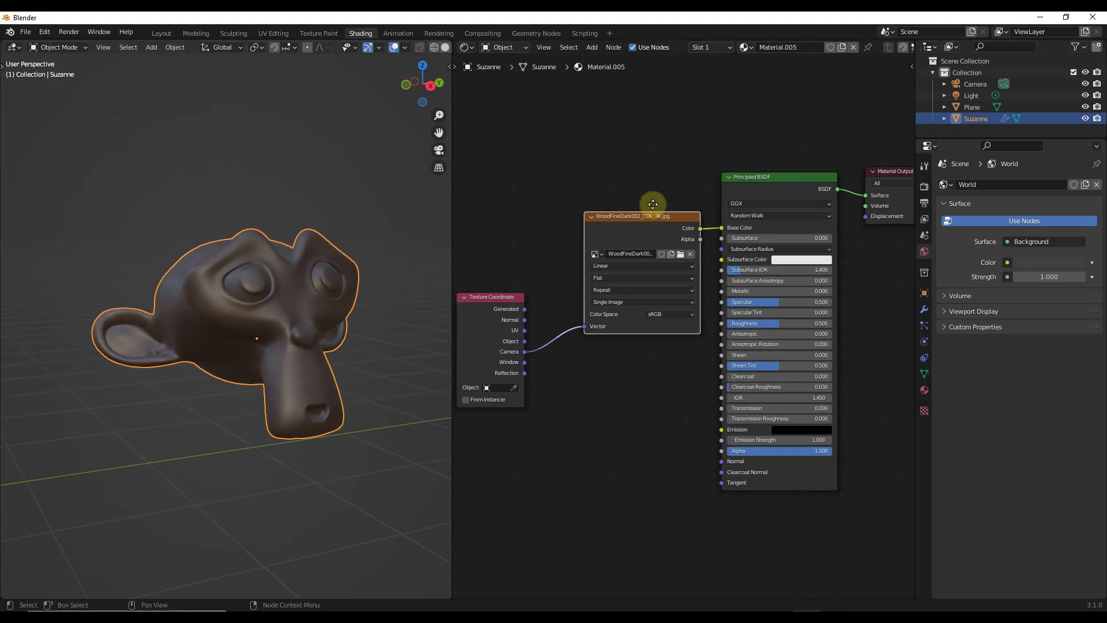
- Spread out the material nodes to make room before the wood image texture and feed its Vector input from the Generated output
left_click_drag(653, 215, 652, 174)
left_click_drag(868, 190, 853, 279)
left_click_drag(612, 178, 734, 164)
left_click_drag(492, 310, 651, 273)
scroll(545, 330, "up", 2)
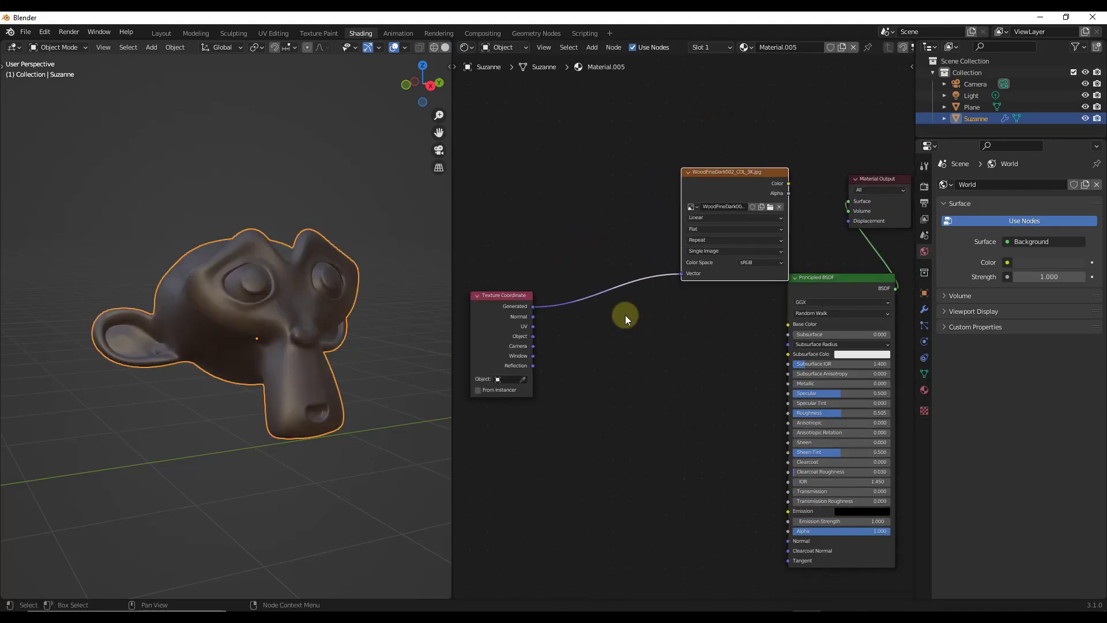
left_click(569, 321)
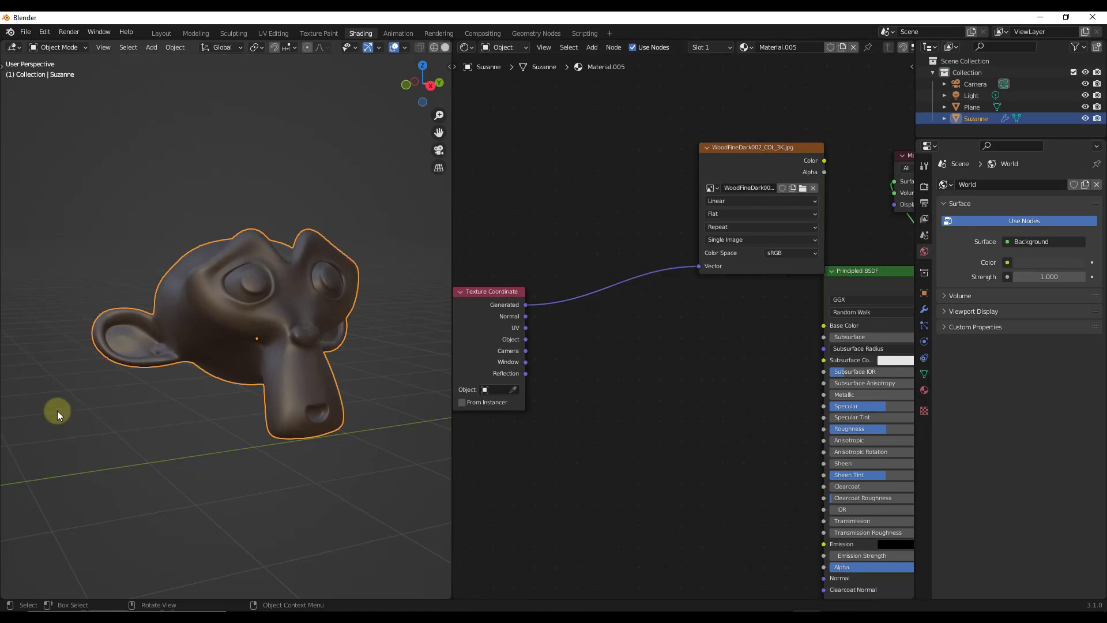
- Add a Mapping node and place it between the Texture Coordinate and image texture nodes
scroll(390, 341, "up", 5)
scroll(400, 295, "down", 5)
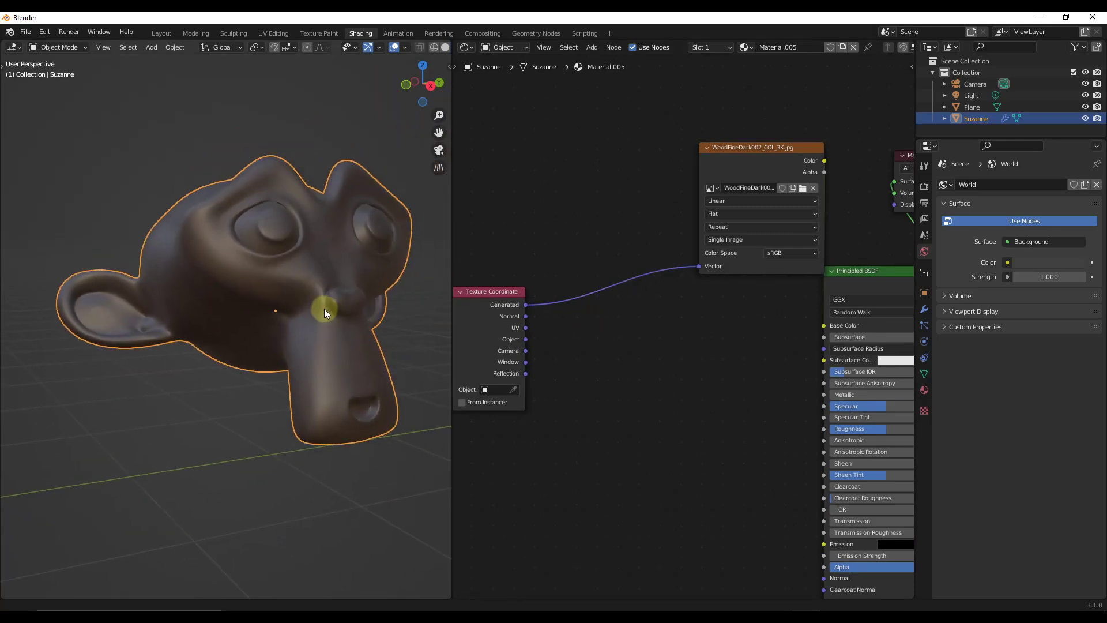
key("shift+a")
type("mapping")
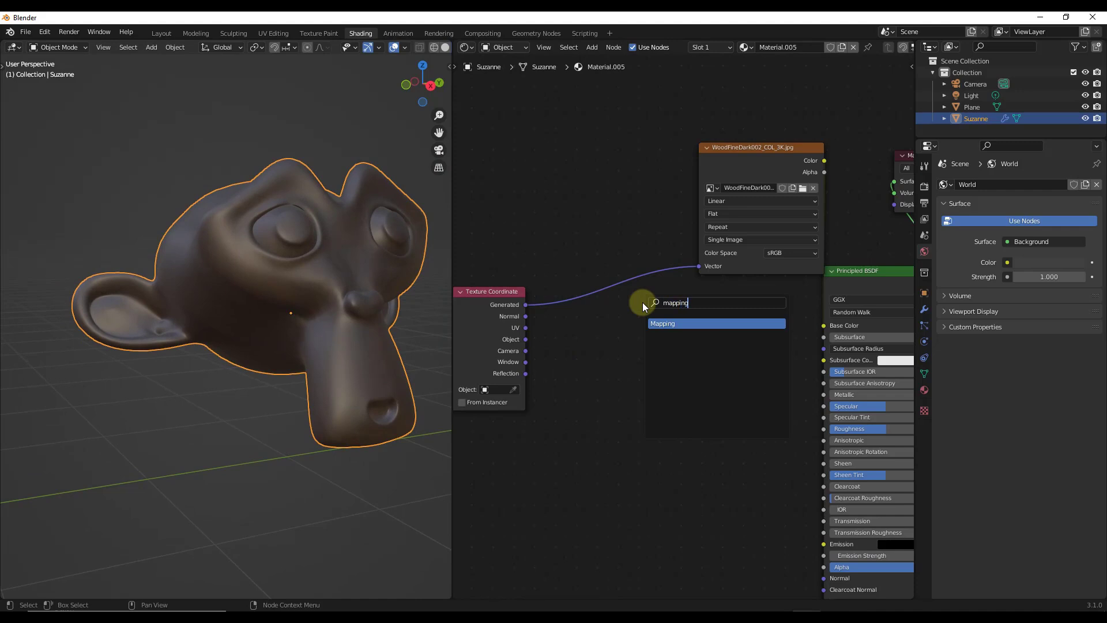
left_click(684, 322)
left_click(635, 341)
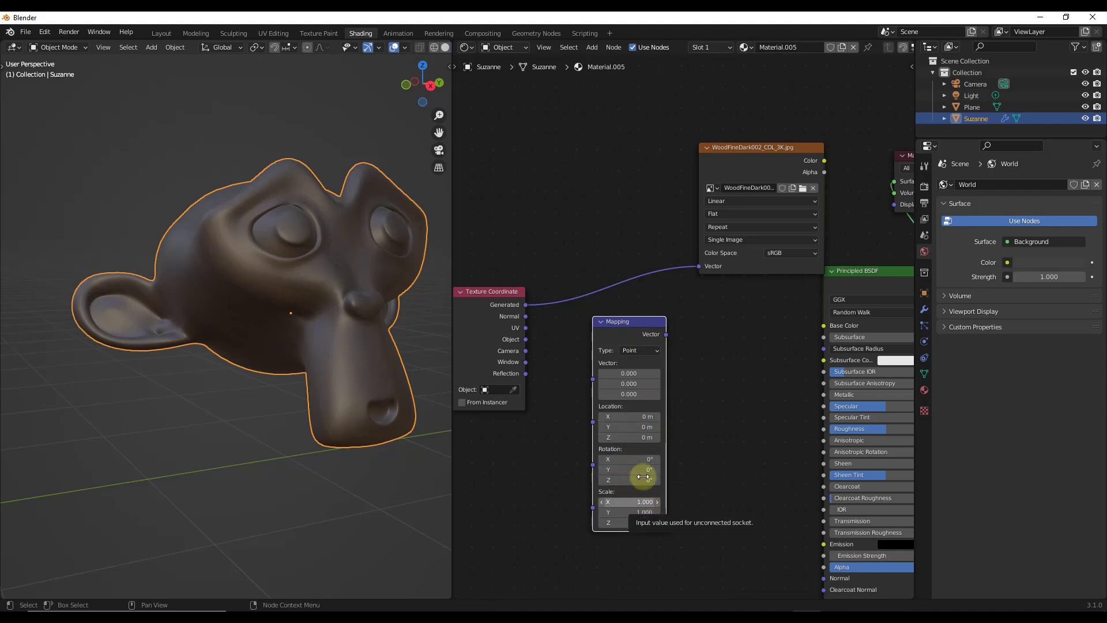
left_click_drag(632, 327, 626, 321)
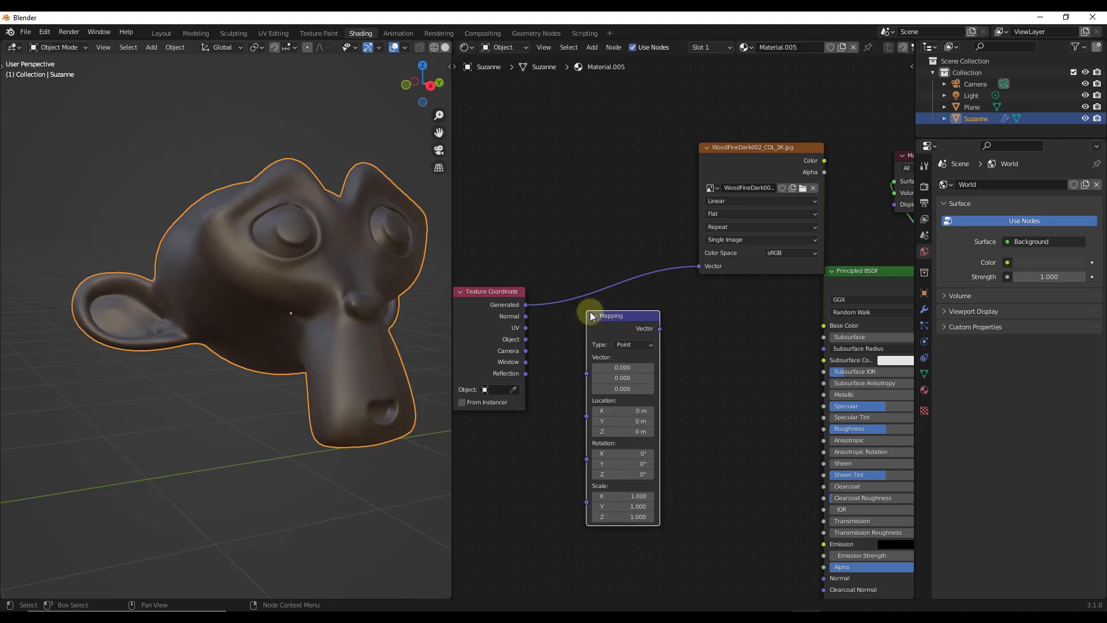
- Route the Generated output through the Mapping node into the image texture's Vector input and move the Mapping node up beside the link
left_click_drag(527, 305, 532, 308)
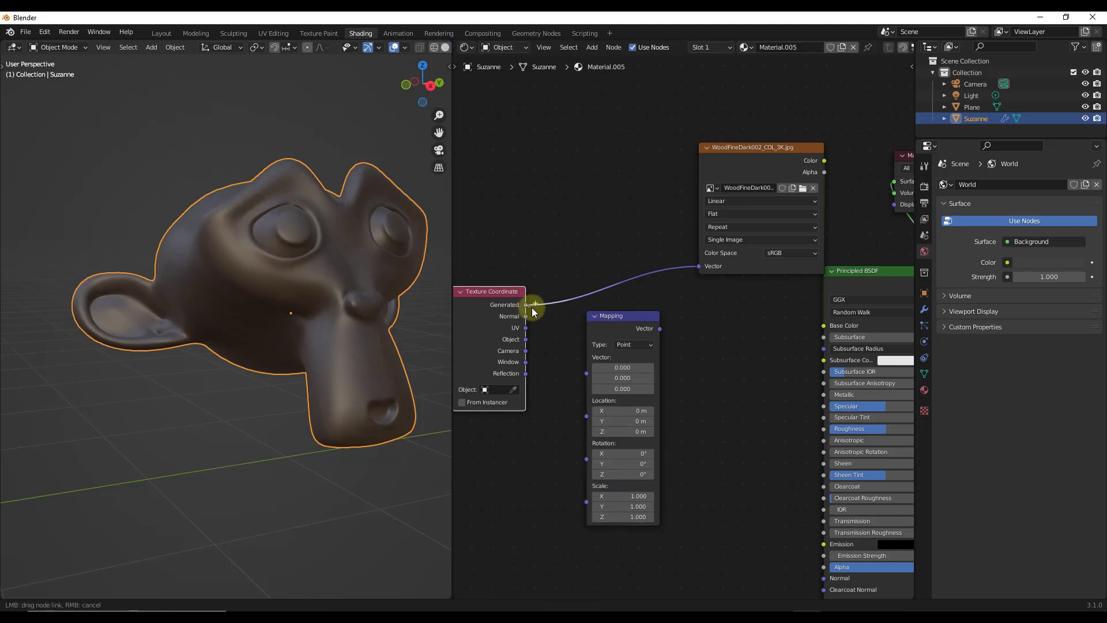
left_click_drag(589, 372, 589, 373)
left_click_drag(660, 328, 665, 326)
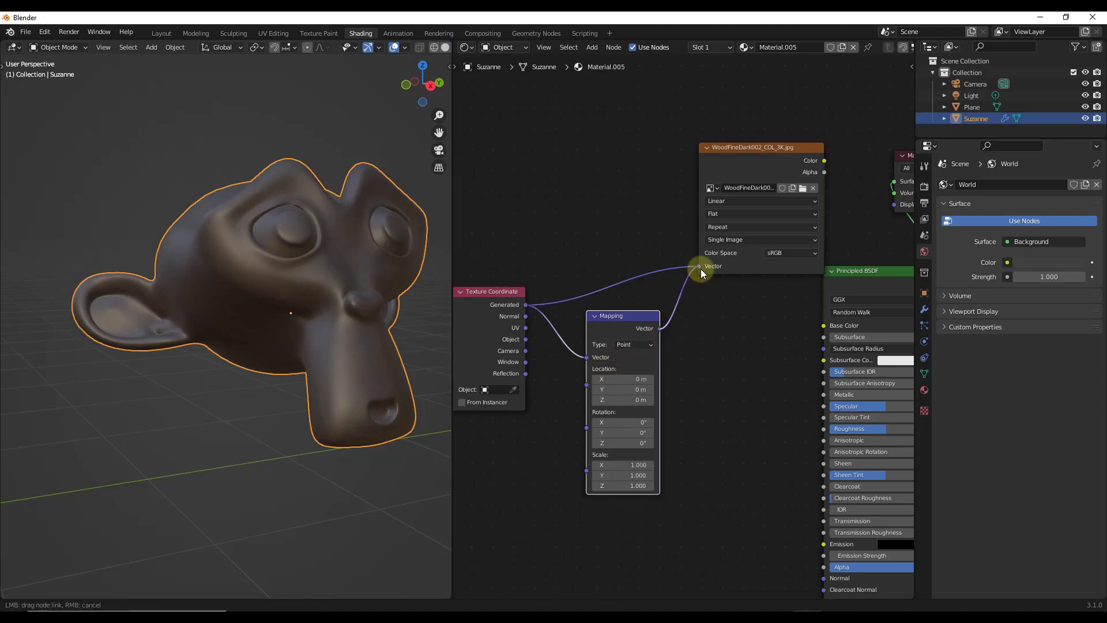
left_click_drag(700, 269, 700, 269)
left_click_drag(635, 317, 613, 243)
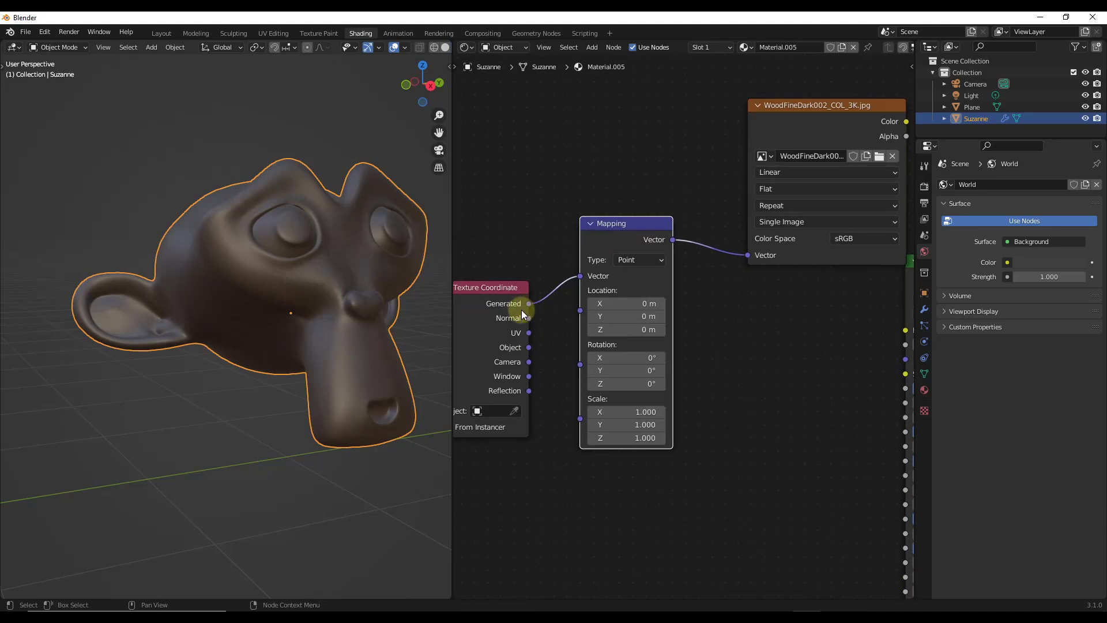
- Set the Mapping node's X location to 14.3 m to slide the wood texture across Suzanne
scroll(516, 310, "up", 2)
scroll(657, 322, "up", 2)
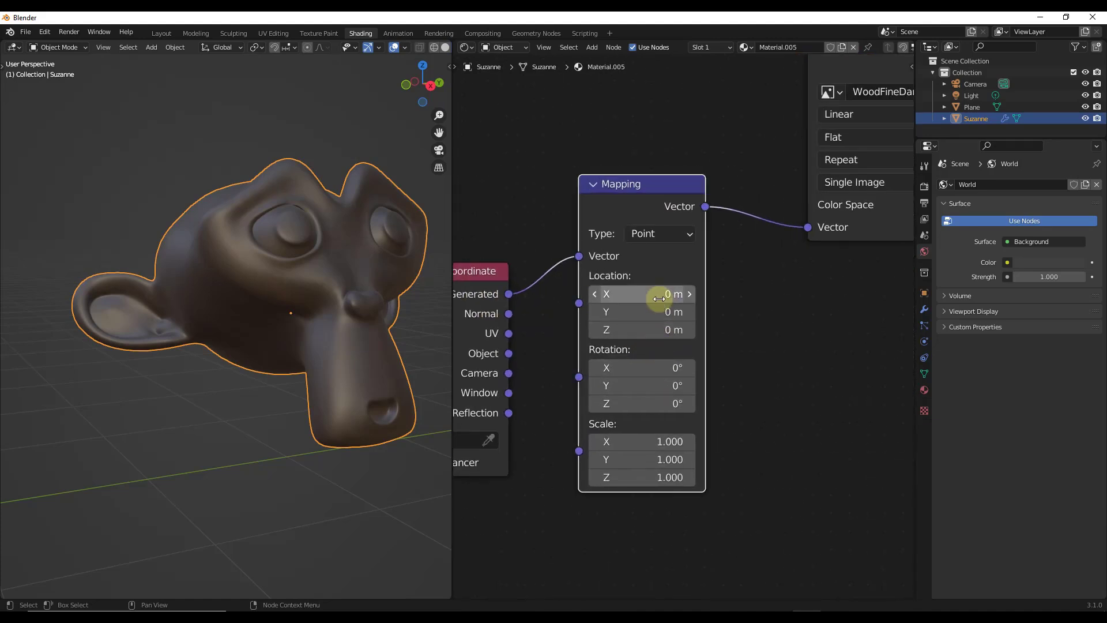
scroll(382, 293, "up", 6)
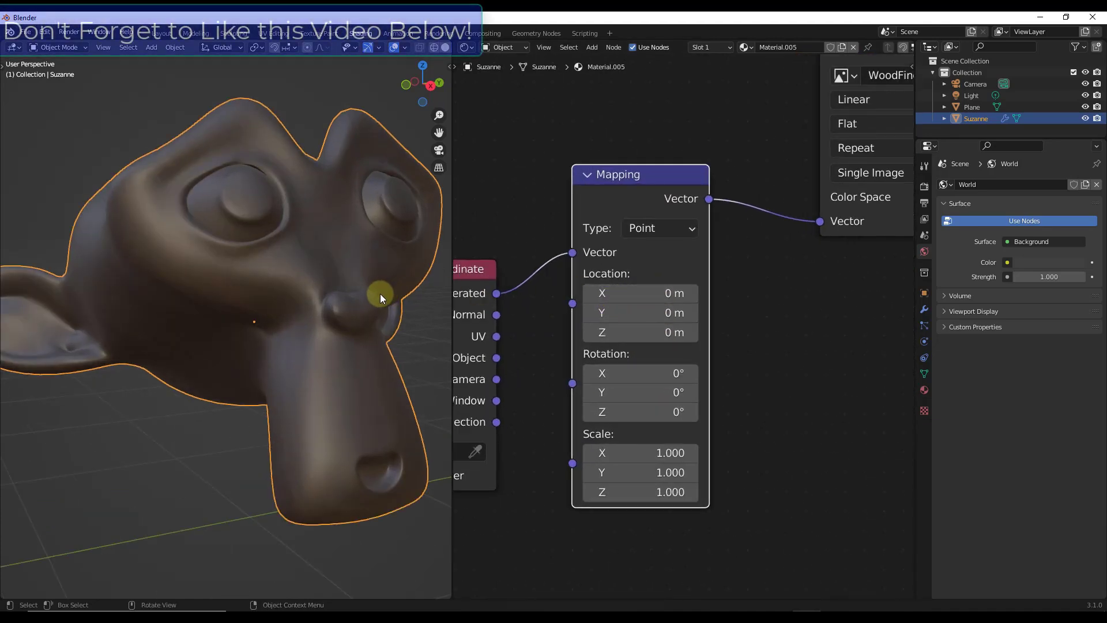
left_click_drag(640, 295, 664, 295)
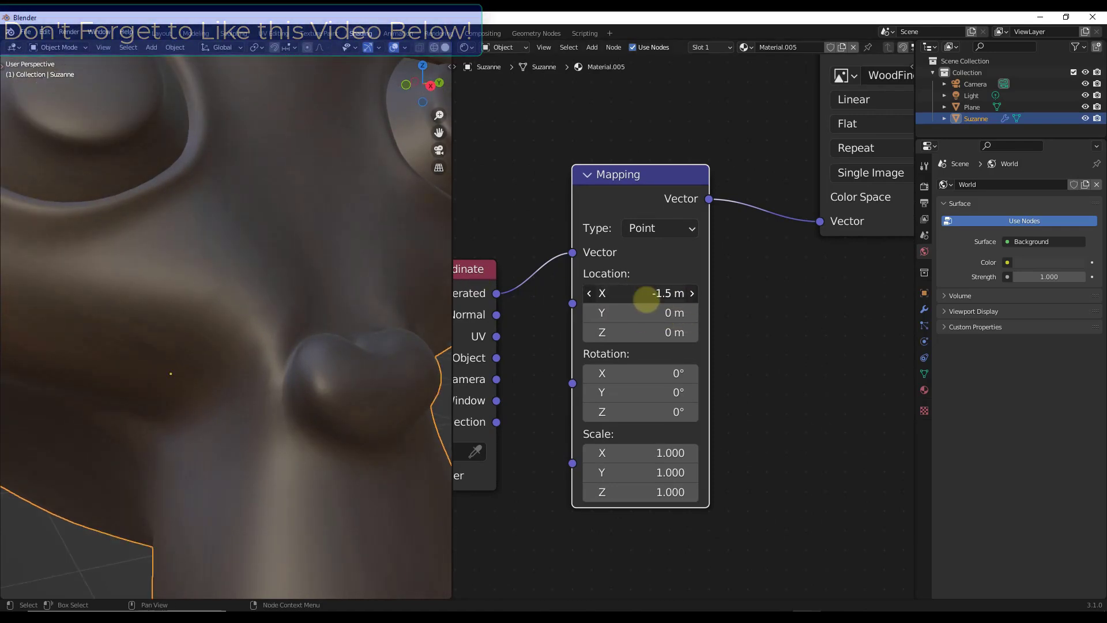
middle_click_drag(236, 314, 228, 320)
scroll(242, 317, "down", 6)
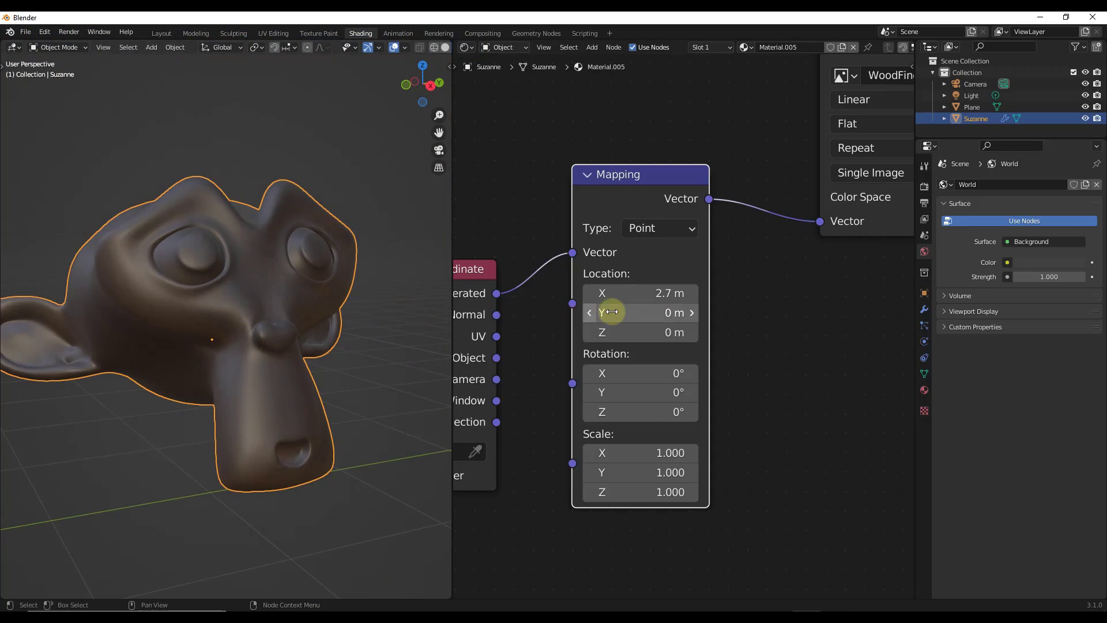
left_click_drag(594, 293, 832, 298)
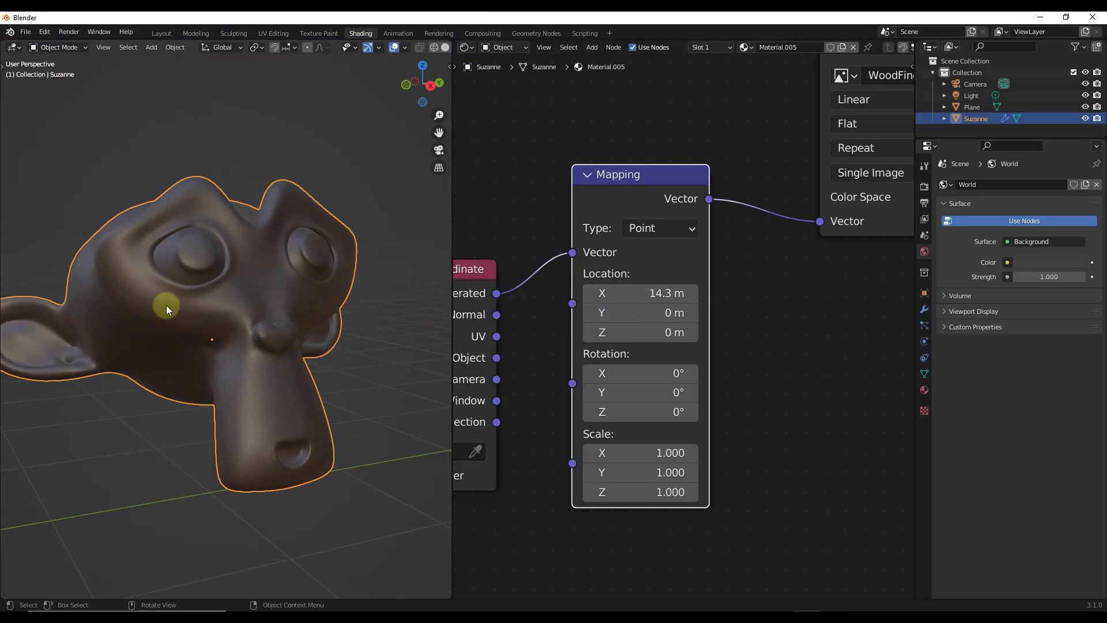
- Set the Mapping node's Y location to 5.8 m and its Z location to 0 m
middle_click_drag(278, 309, 195, 336)
left_click_drag(604, 317, 659, 333)
left_click(658, 333)
type("0")
key("Return")
- Try different X rotations in the Mapping node, set it to 90°, and check the grain on Suzanne's face
middle_click_drag(200, 357, 244, 330, "ctrl")
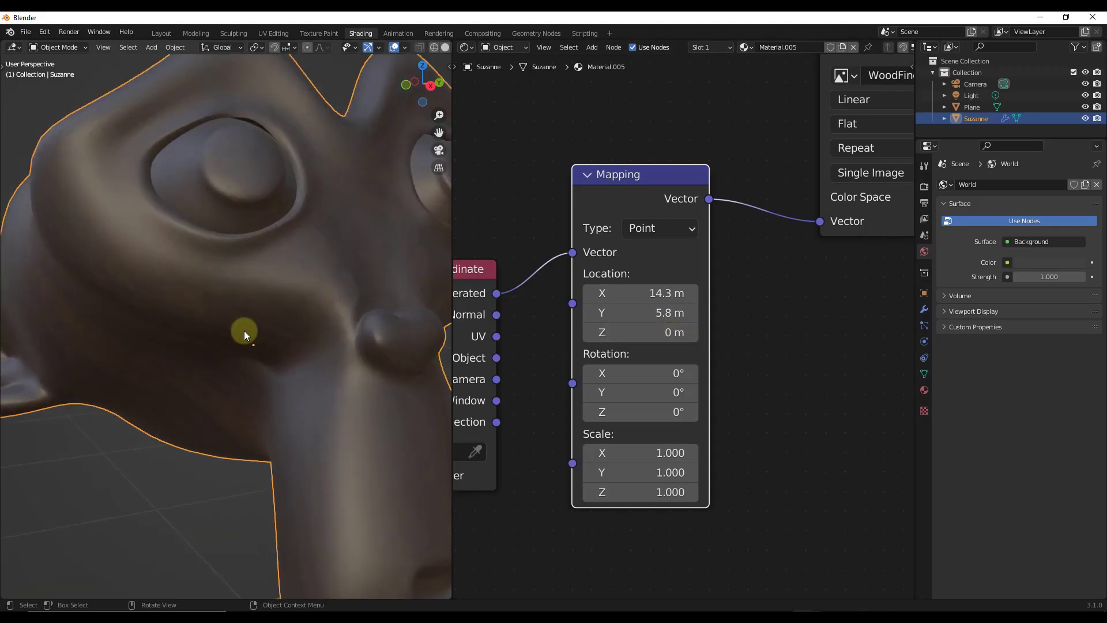
left_click(639, 374)
key("Return")
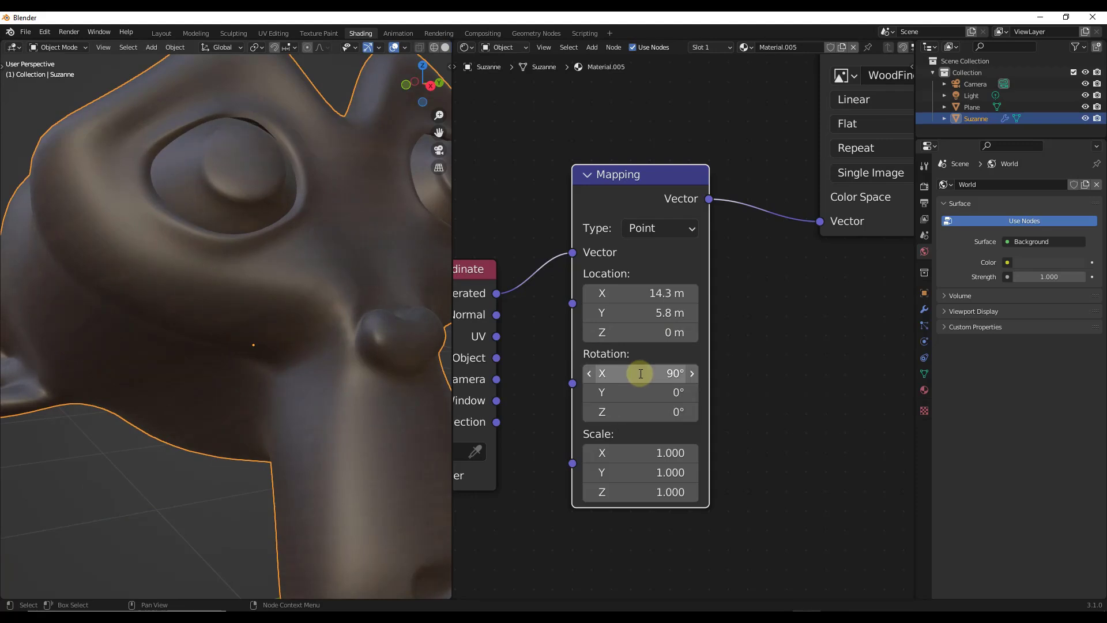
left_click_drag(640, 374, 563, 375)
left_click(638, 375)
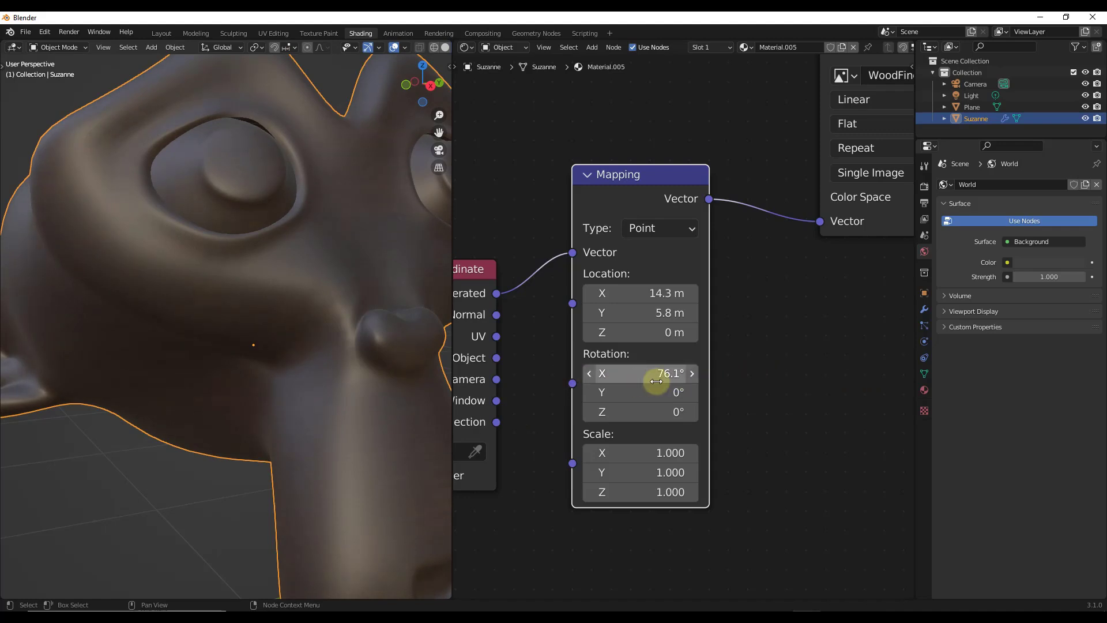
type("90")
key("Return")
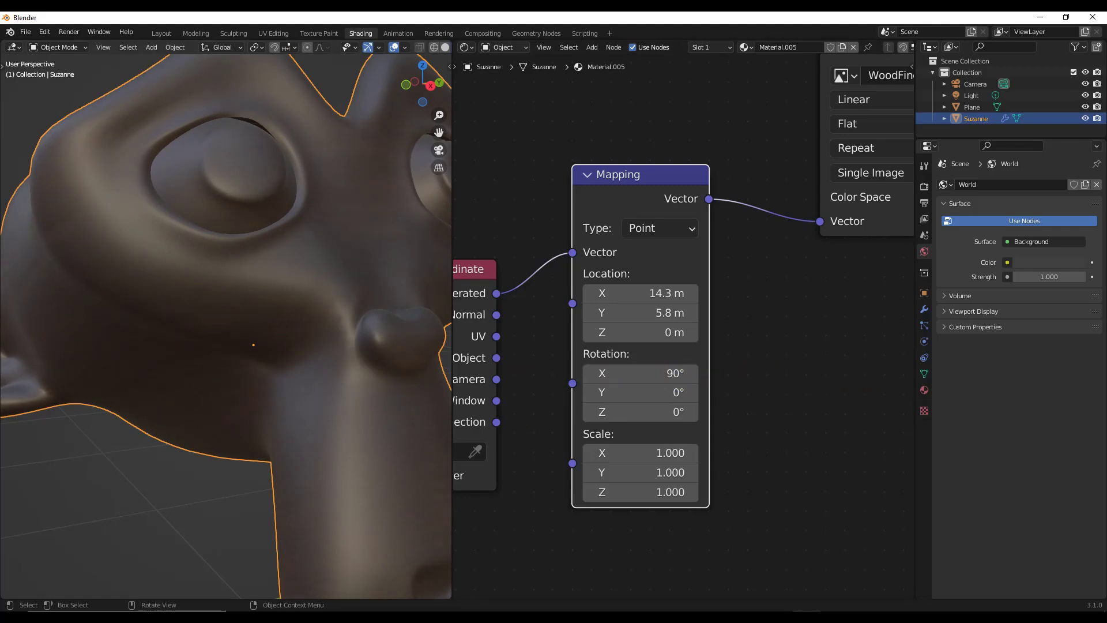
scroll(223, 297, "down", 3)
middle_click_drag(330, 354, 365, 375)
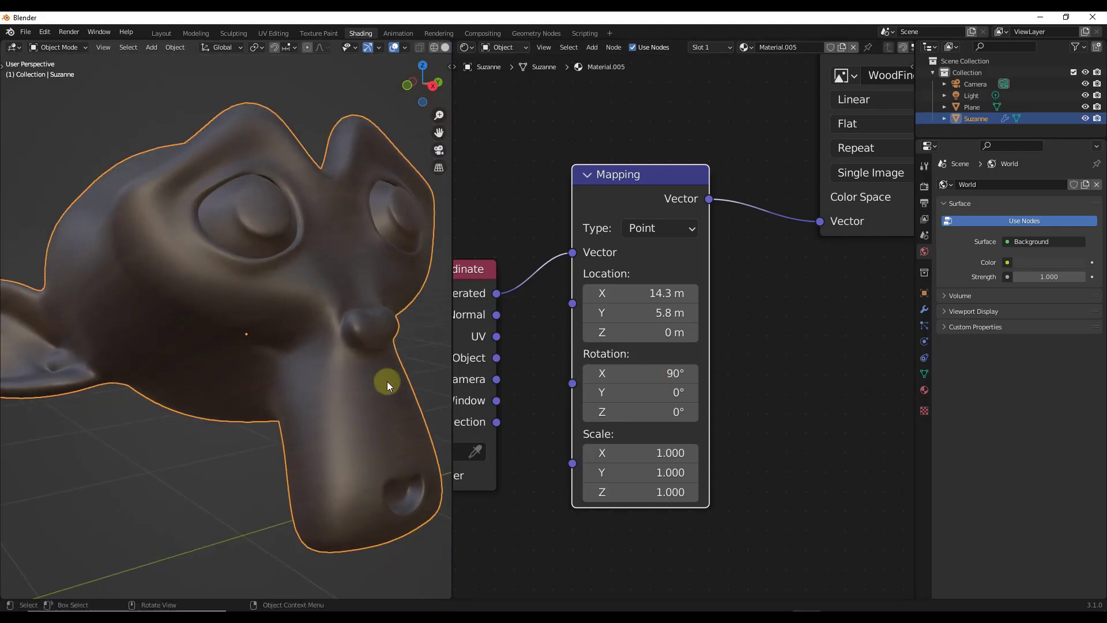
- Set the Mapping node's scale to 2.000 on X, Y and Z and check the grain on Suzanne
left_click(635, 453)
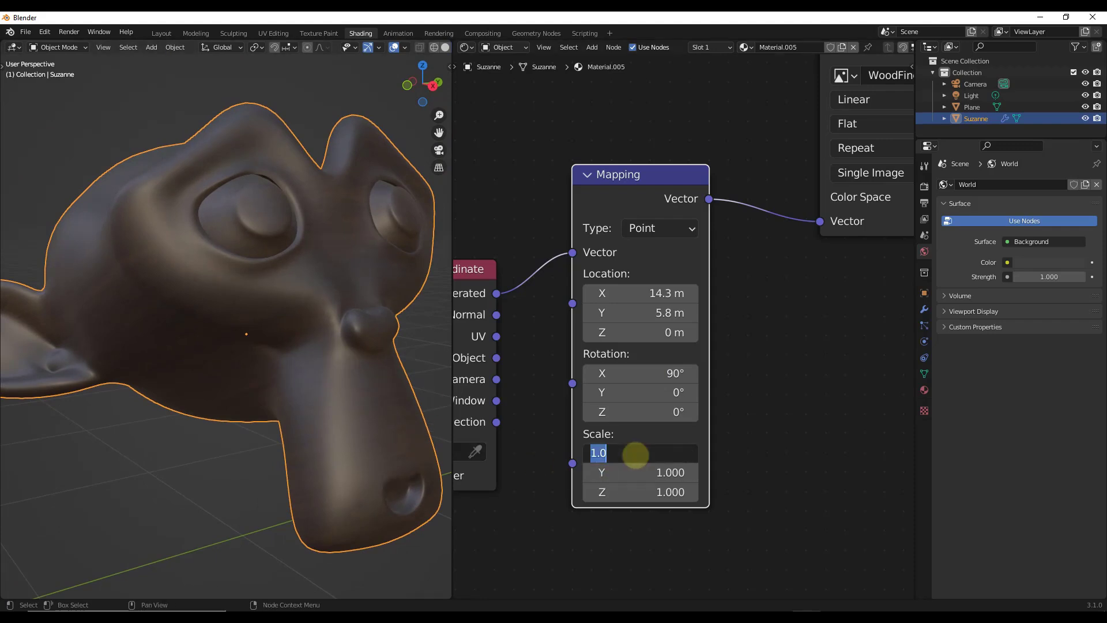
type("2")
key("Tab")
type("2")
key("Tab")
type("2")
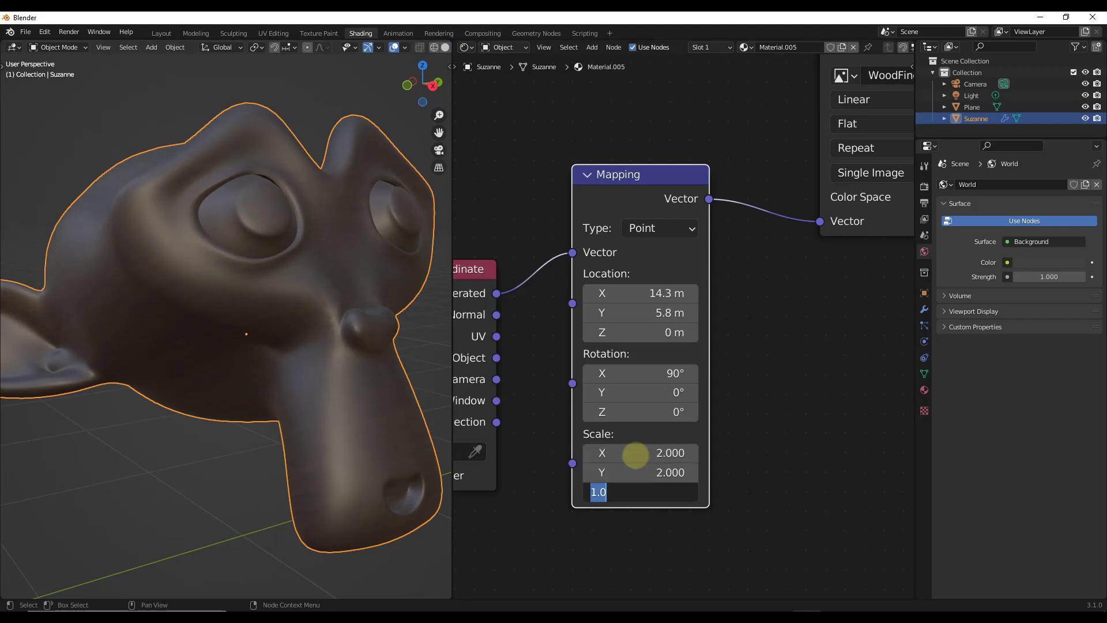
key("Return")
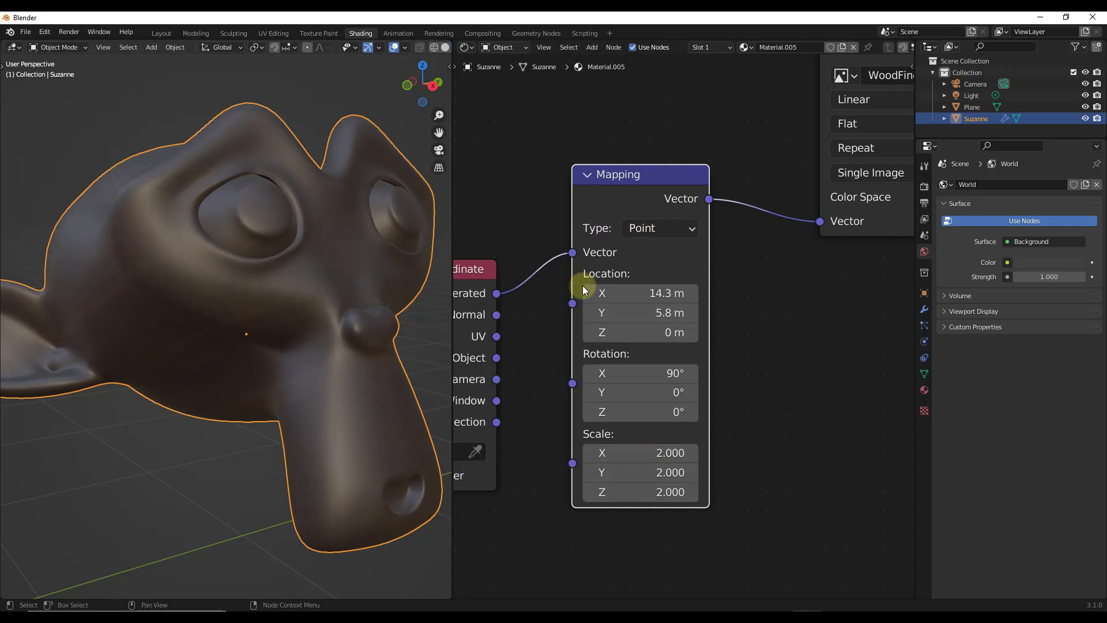
scroll(251, 267, "up", 6)
scroll(247, 301, "down", 6)
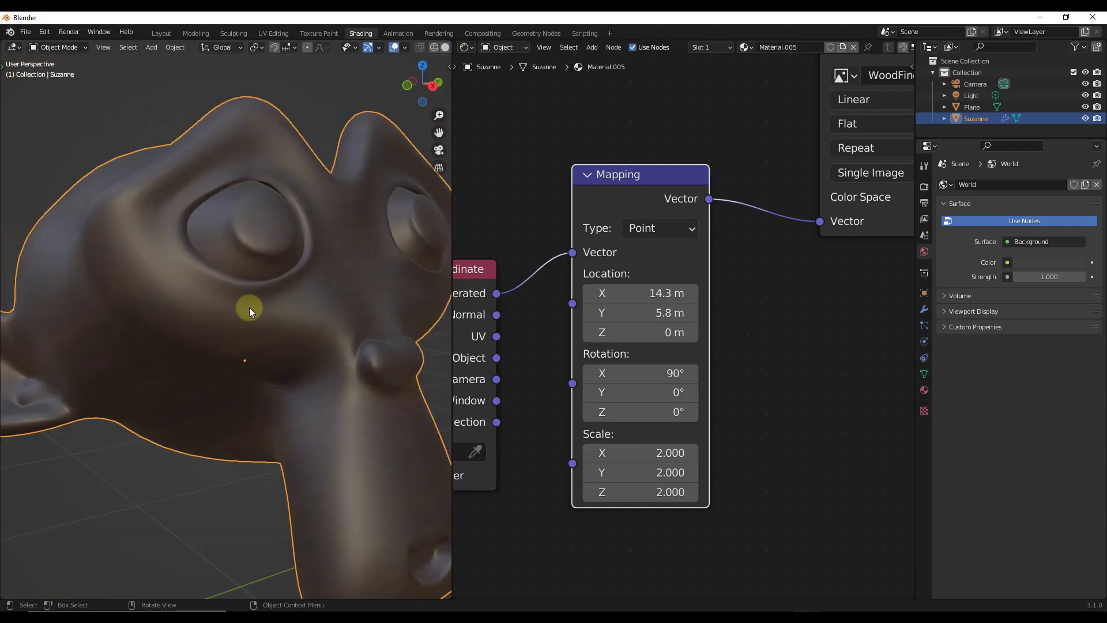
middle_click_drag(264, 317, 265, 319)
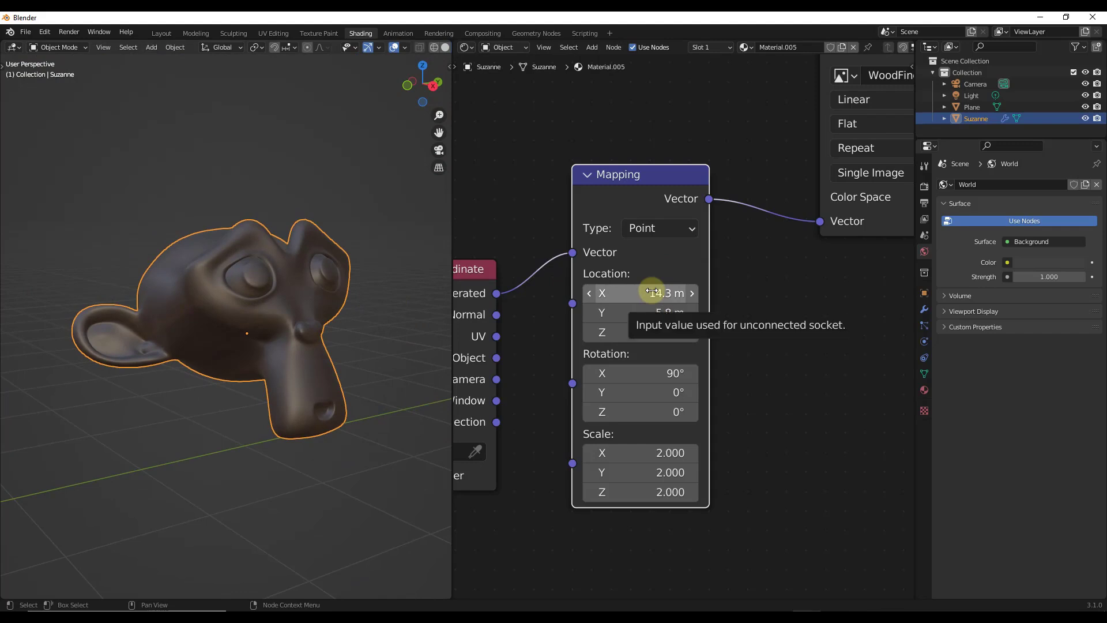
scroll(309, 314, "up", 3)
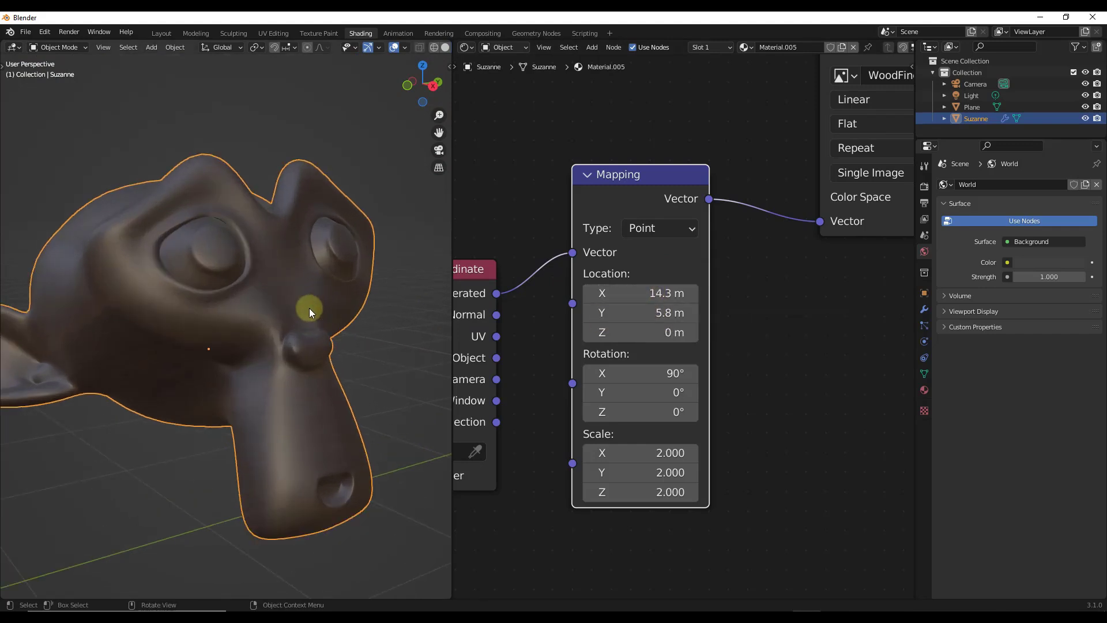
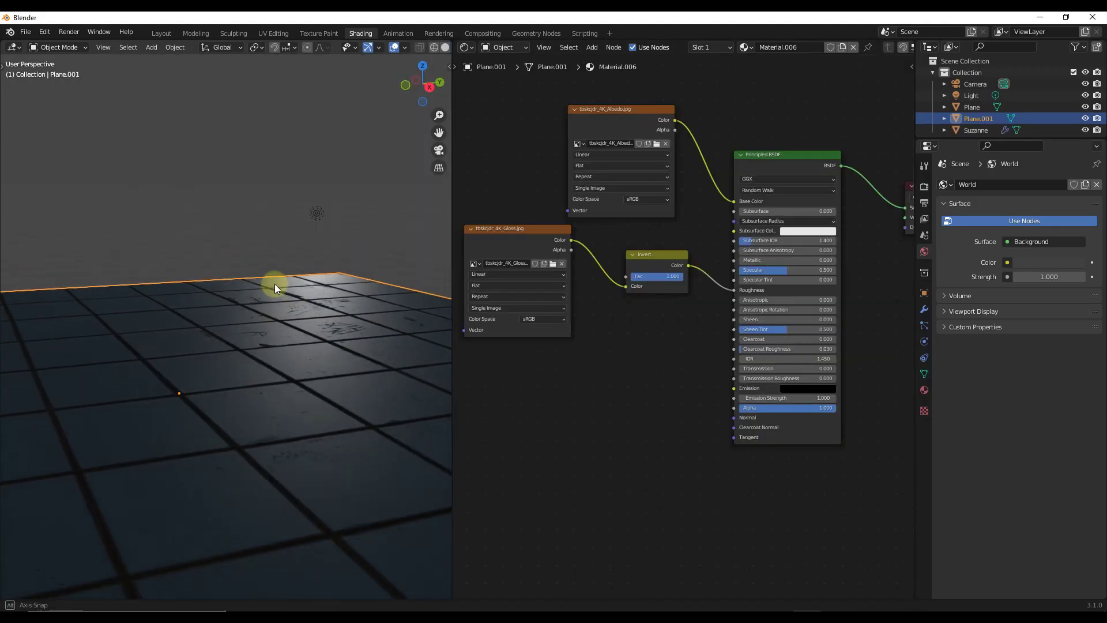
- Add an Image Texture node below the gloss map in Plane.001's tile material and load tbskcjdr_4K_Normal.jpg into it
scroll(288, 305, "down", 3)
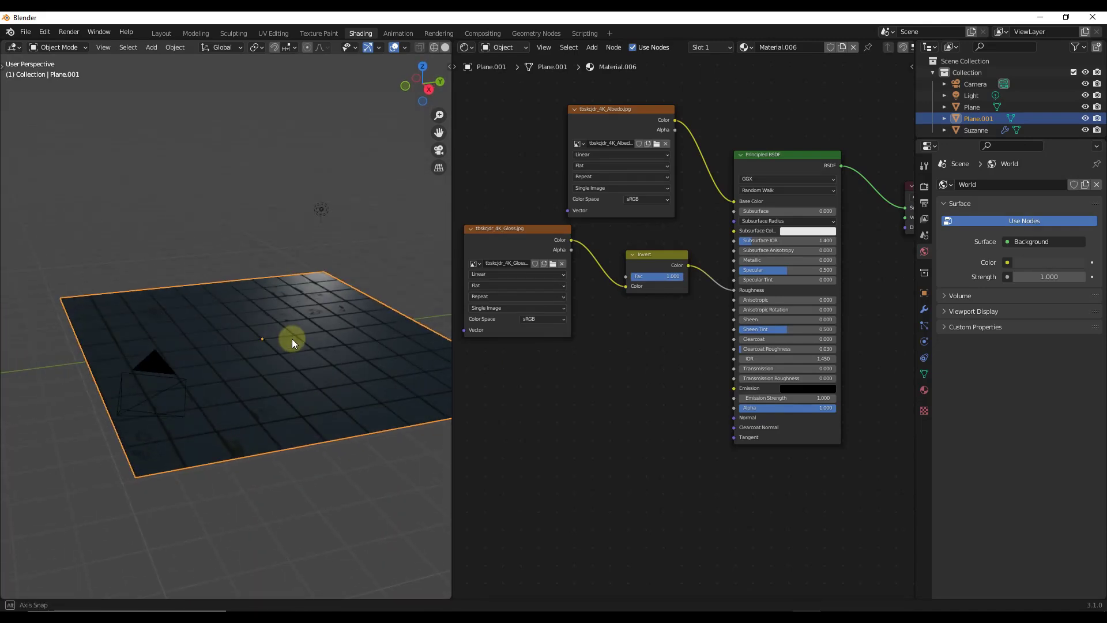
scroll(301, 325, "up", 6)
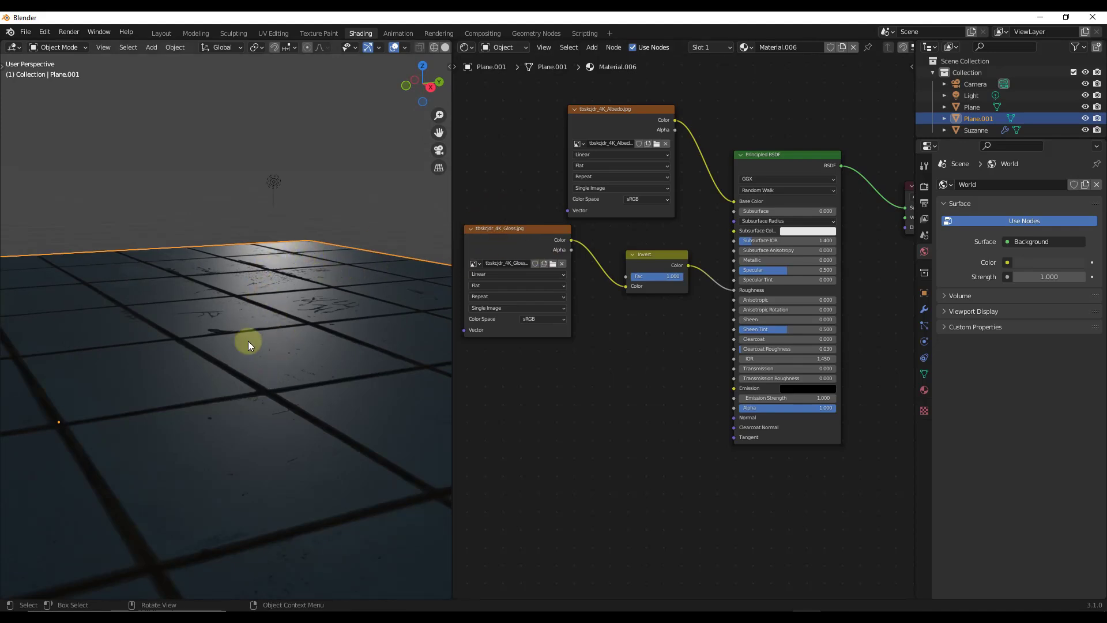
mouse_move(317, 306)
middle_mouse_down()
mouse_move(330, 309)
mouse_move(310, 309)
mouse_move(320, 308)
middle_mouse_up()
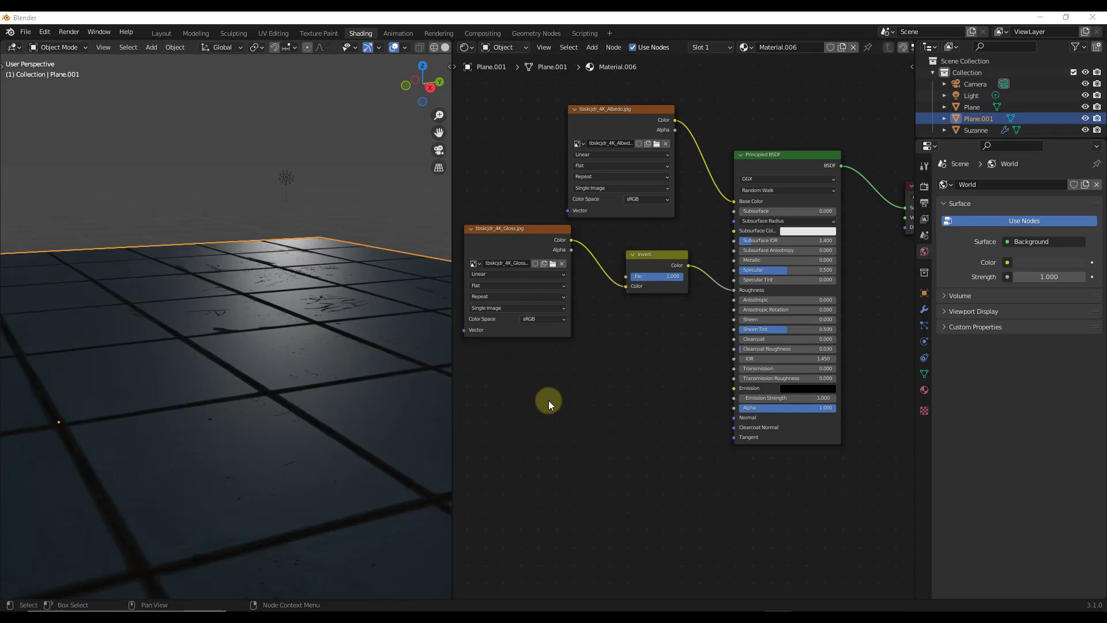
key("shift+a")
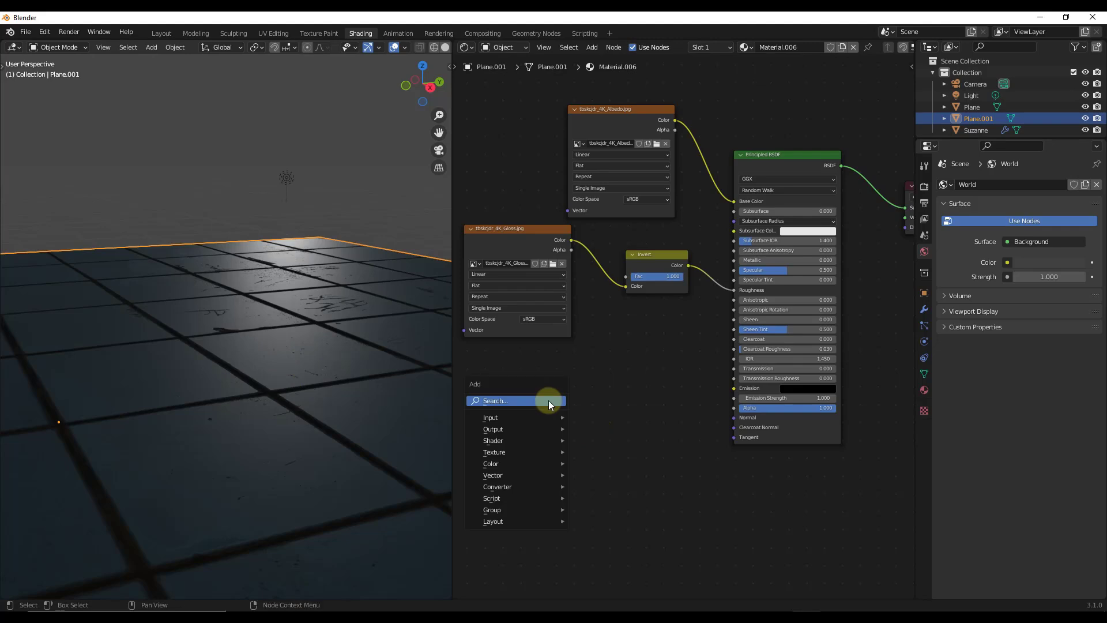
left_click(548, 400)
type("image")
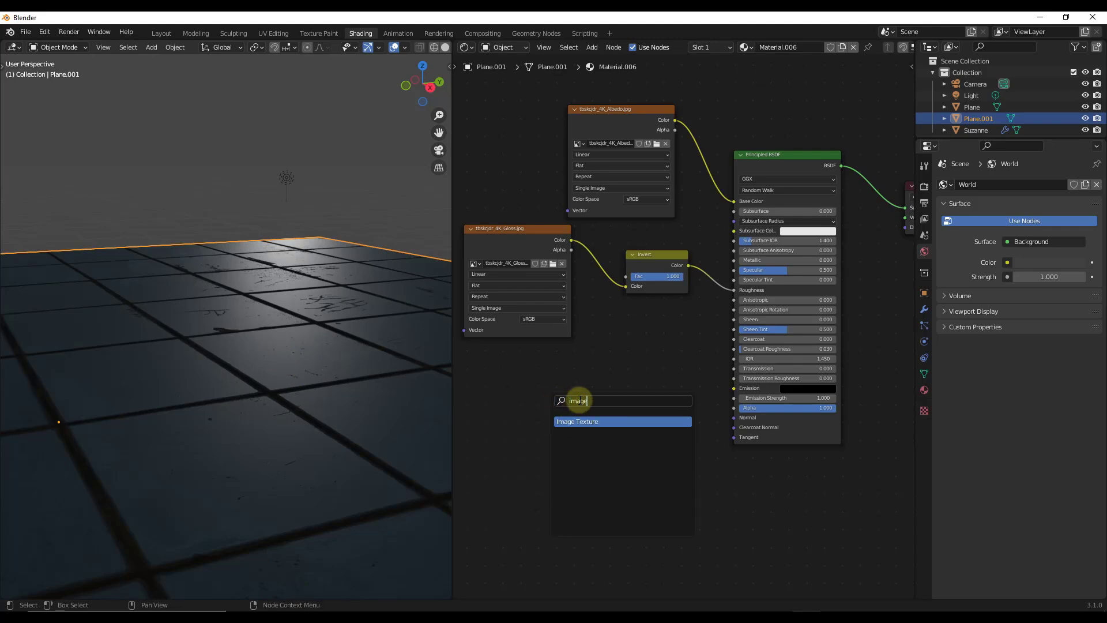
left_click(600, 421)
left_click(517, 402)
left_click(545, 416)
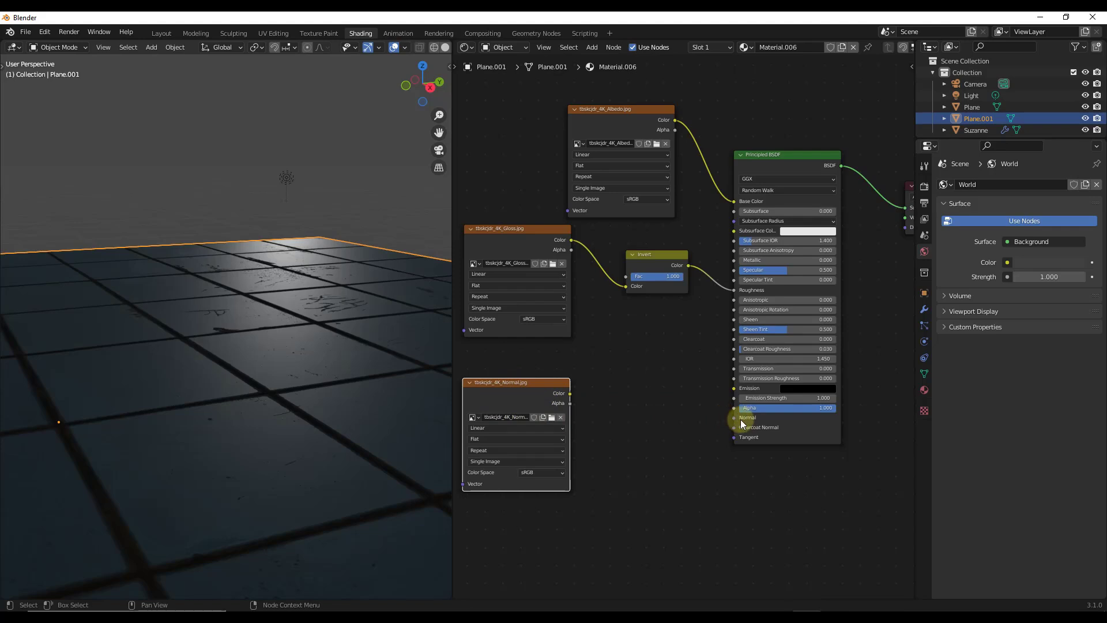
- Add a Normal Map node beside the normal image texture and feed its Color input from the image's Color output
left_click(660, 421)
key("shift+a")
type("norma")
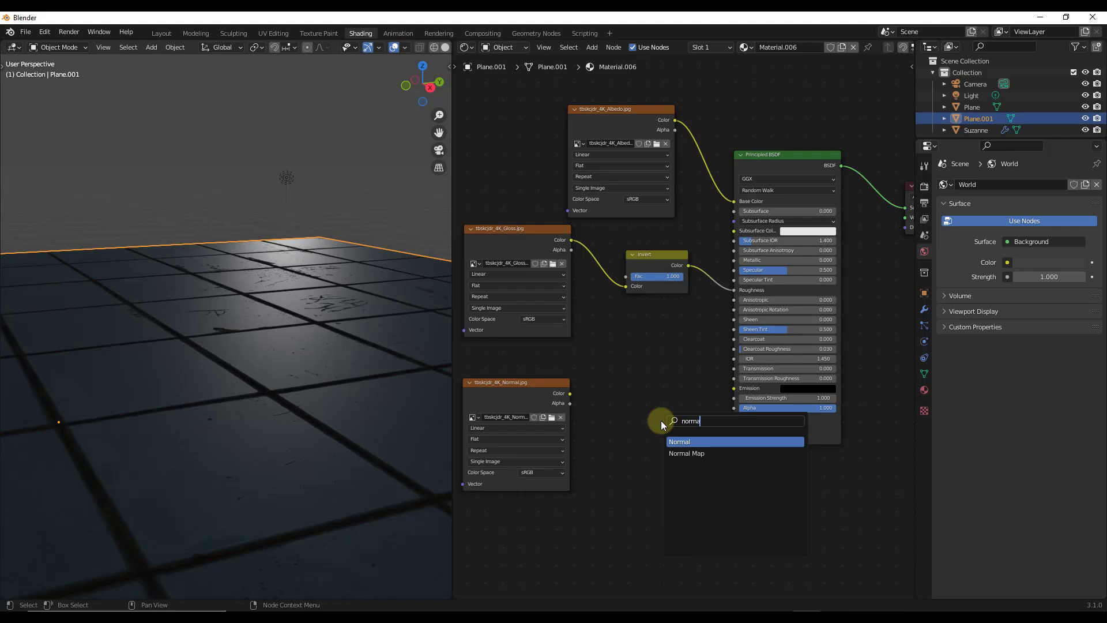
left_click(689, 453)
left_click(581, 398)
left_click_drag(571, 395, 611, 452)
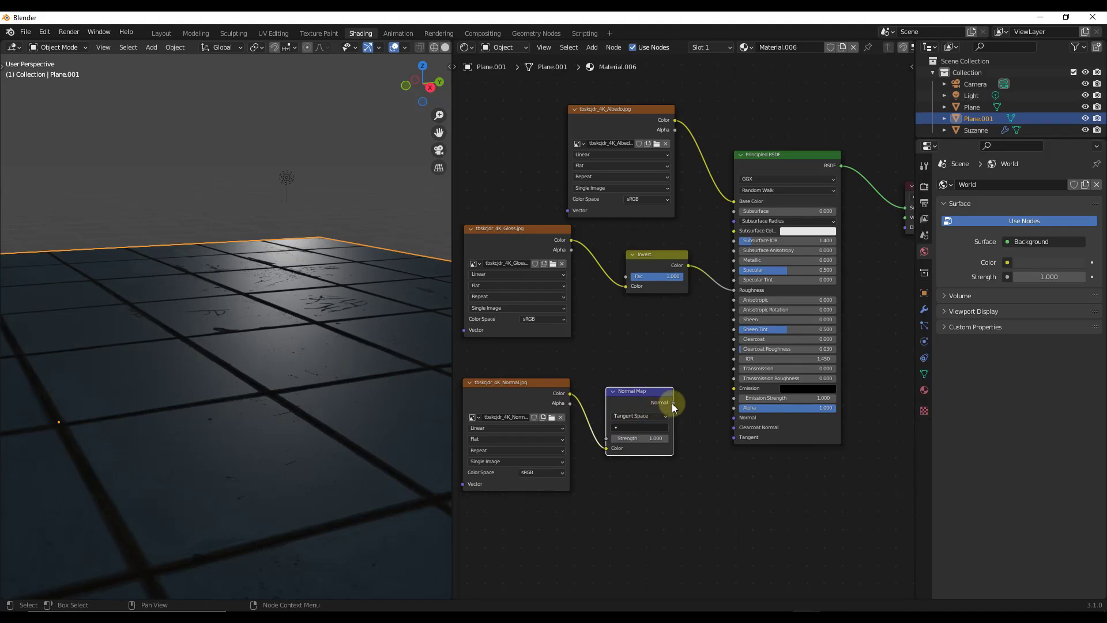
- Feed the Normal Map node's output into the Principled BSDF's Normal input and check the relief on the tiled plane
left_click_drag(673, 402, 734, 418)
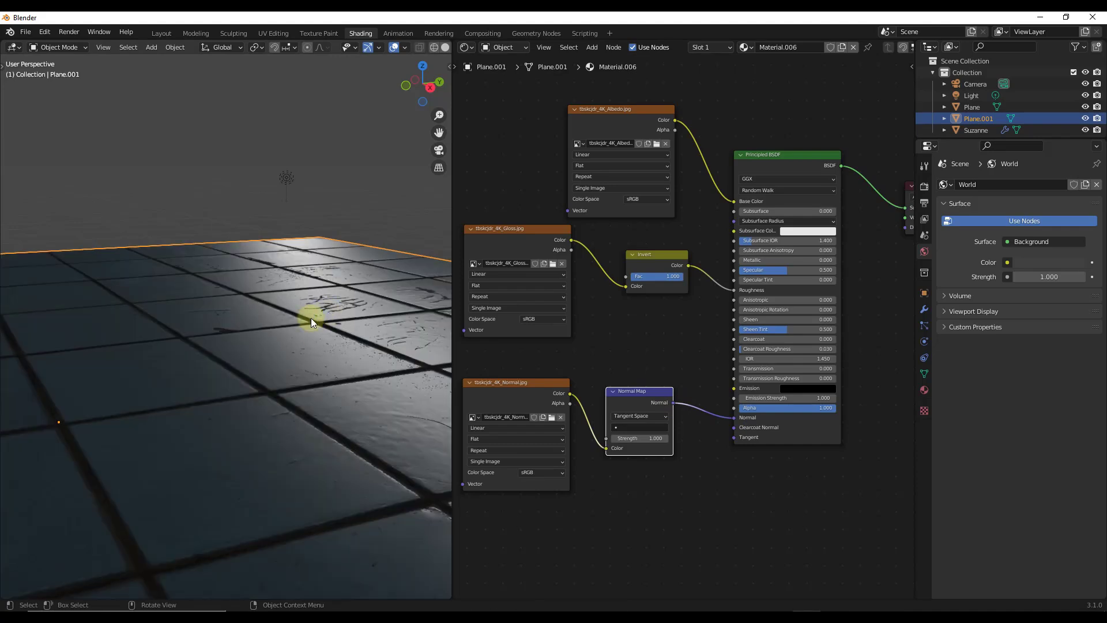
mouse_move(326, 365)
middle_mouse_down()
mouse_move(334, 370)
mouse_move(327, 366)
middle_mouse_up()
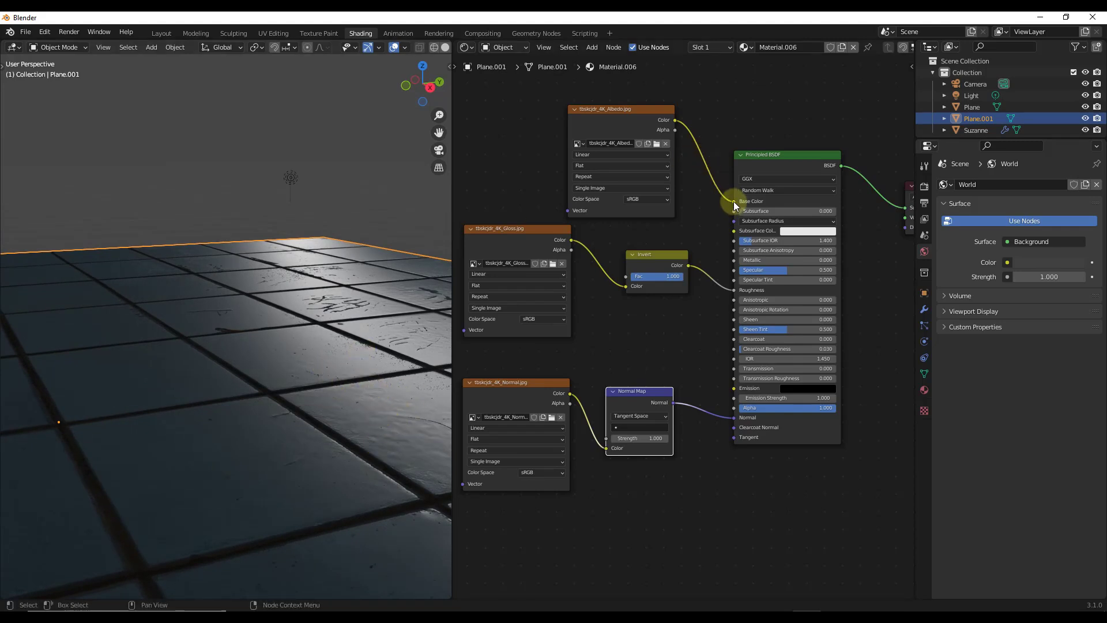
- Disconnect the albedo from Base Color and the inverted gloss from Roughness, and inspect the normal map's relief alone on the tiles
left_click_drag(734, 201, 719, 175)
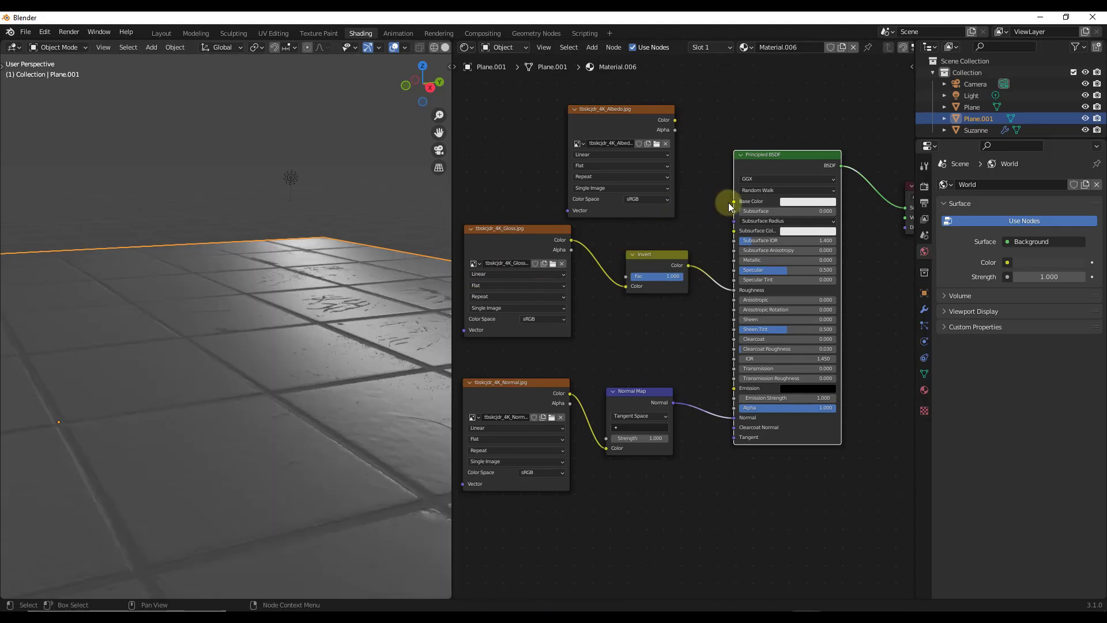
scroll(322, 354, "down", 3, "ctrl")
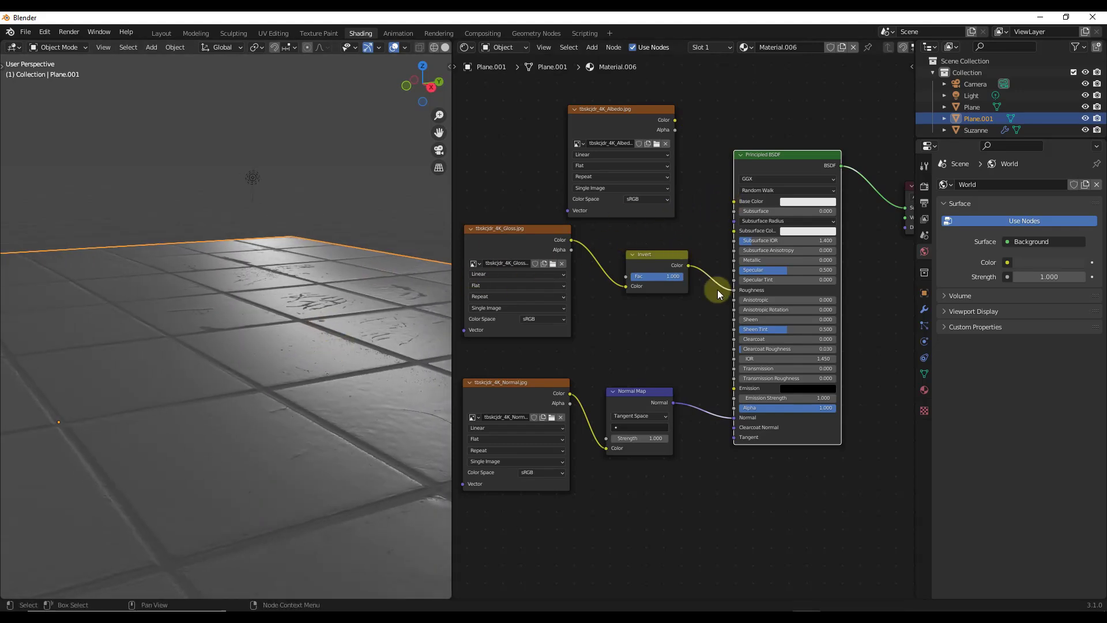
left_click_drag(733, 290, 652, 348)
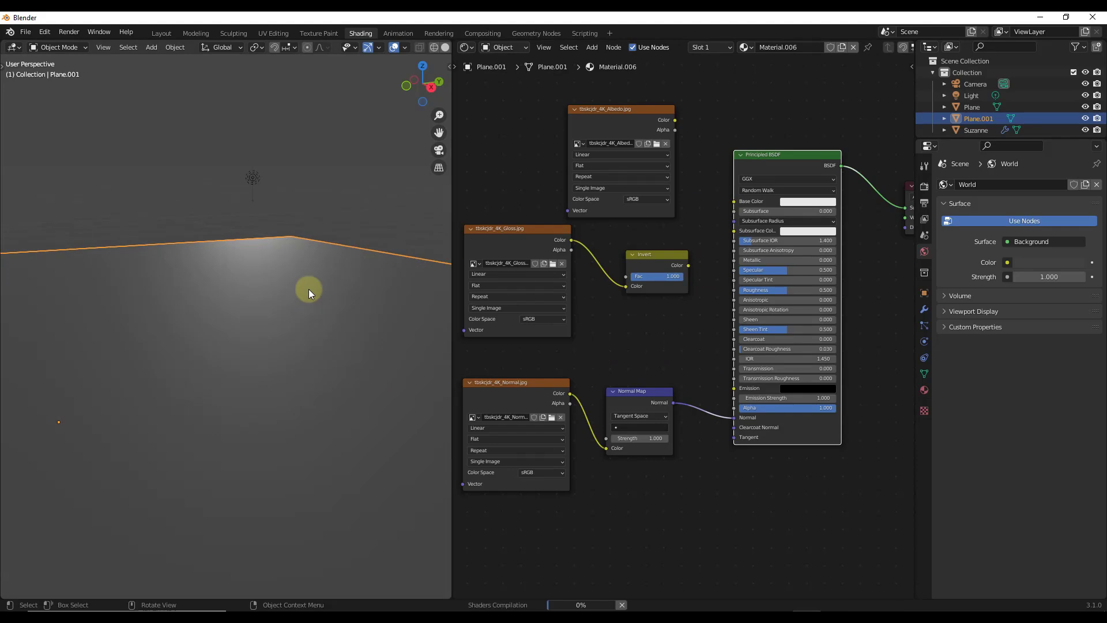
middle_click_drag(303, 402, 299, 426)
scroll(293, 383, "up", 6)
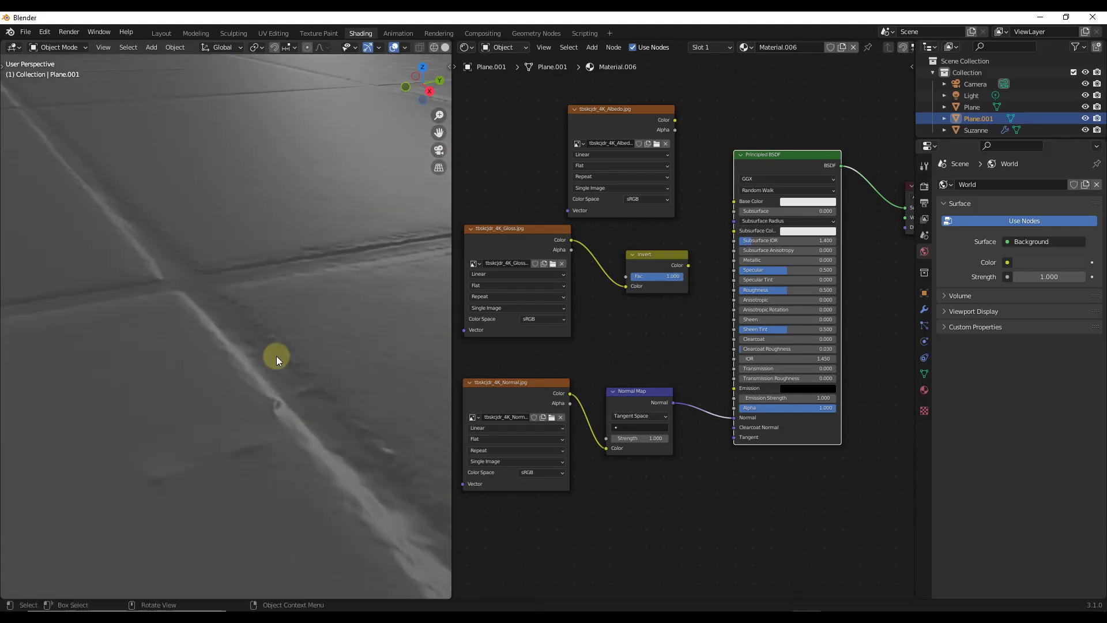
scroll(271, 323, "down", 6)
middle_click_drag(344, 327, 282, 237, "shift")
middle_click_drag(350, 369, 381, 269, "shift")
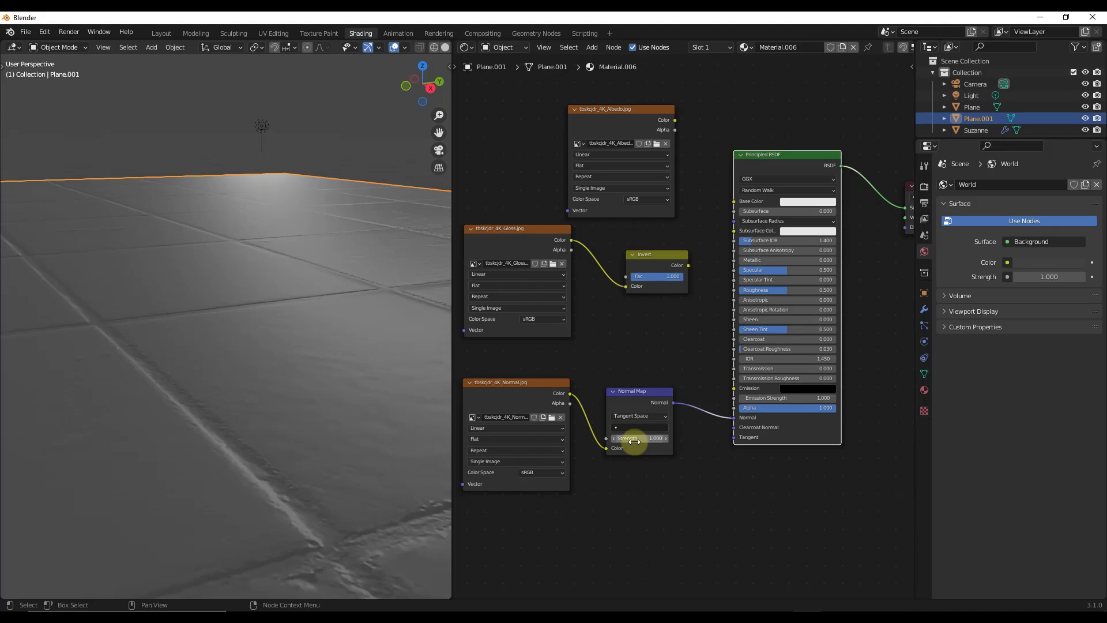
- Set the Normal Map node's strength to 4.000 and check the relief on the tiles
mouse_move(634, 441)
left_mouse_down()
mouse_move(660, 440)
mouse_move(625, 447)
mouse_move(645, 444)
left_mouse_up()
middle_click_drag(173, 287, 301, 251)
- Reconnect the Invert node's Color to Roughness and the albedo image's Color to Base Color
left_click_drag(687, 266, 733, 289)
left_click_drag(675, 120, 733, 201)
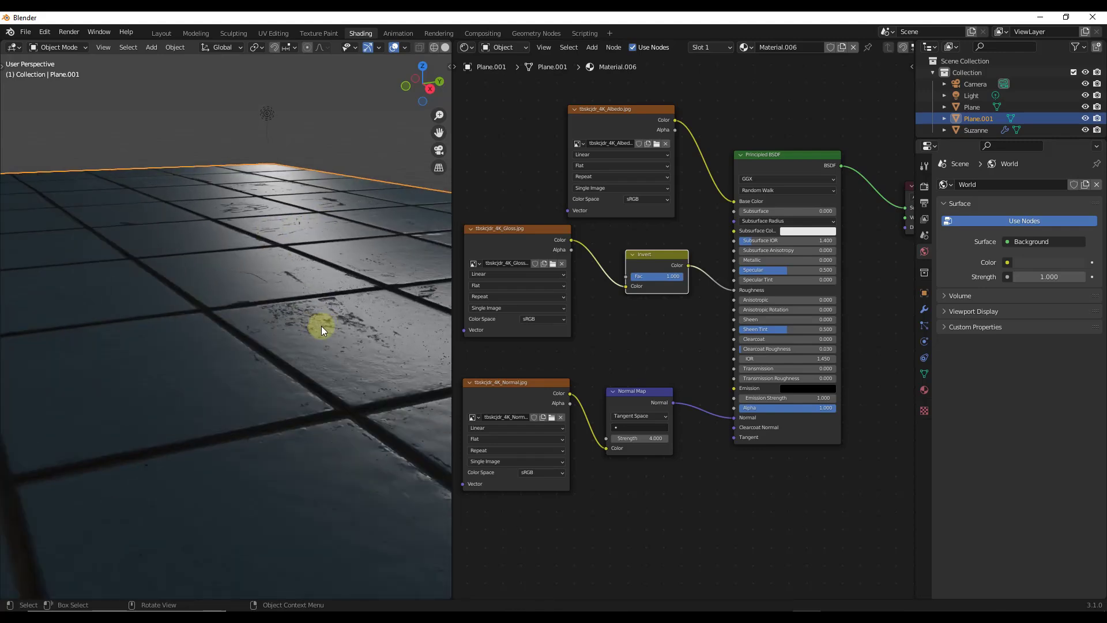
scroll(321, 326, "up", 1)
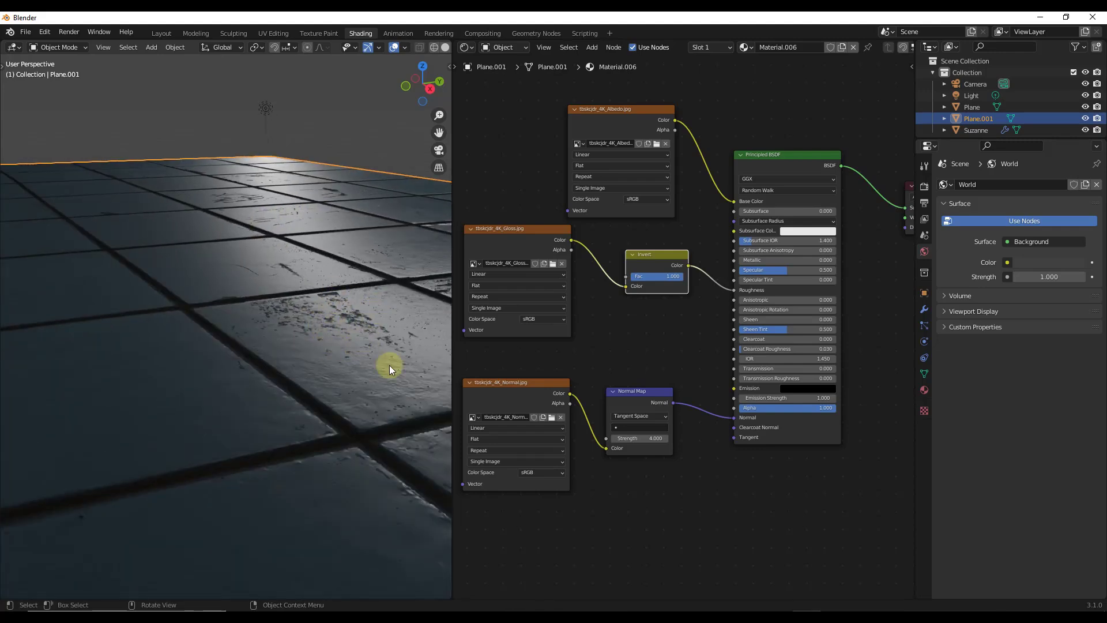
- Disconnect the Normal Map from the Principled BSDF to compare the tiles without it, and reconnect it to the Normal input
left_click_drag(734, 418, 714, 422)
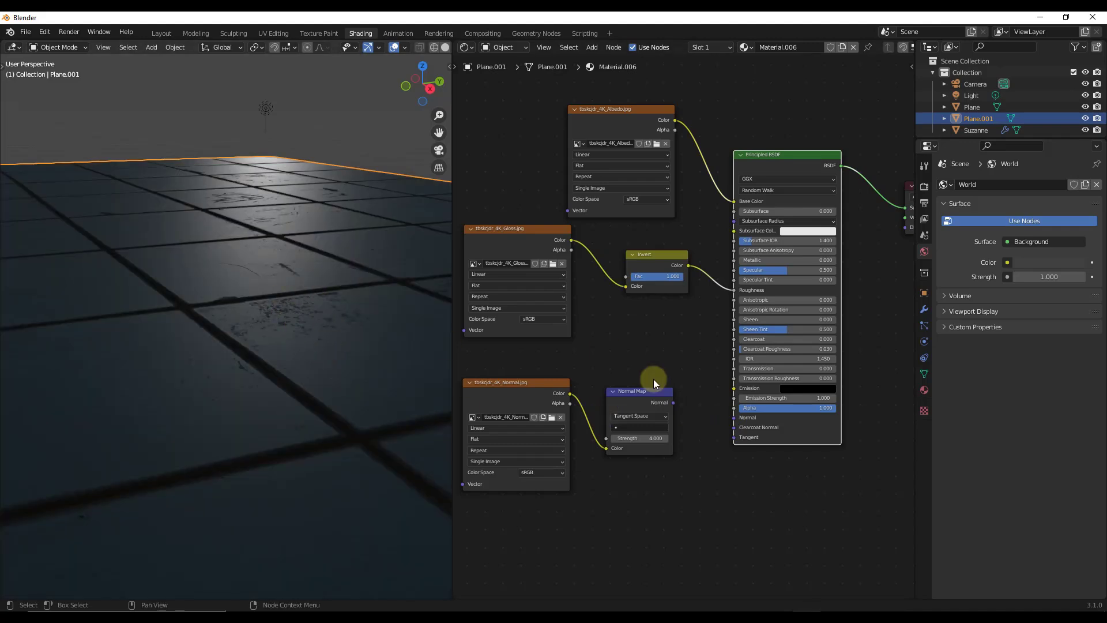
left_click_drag(673, 402, 733, 417)
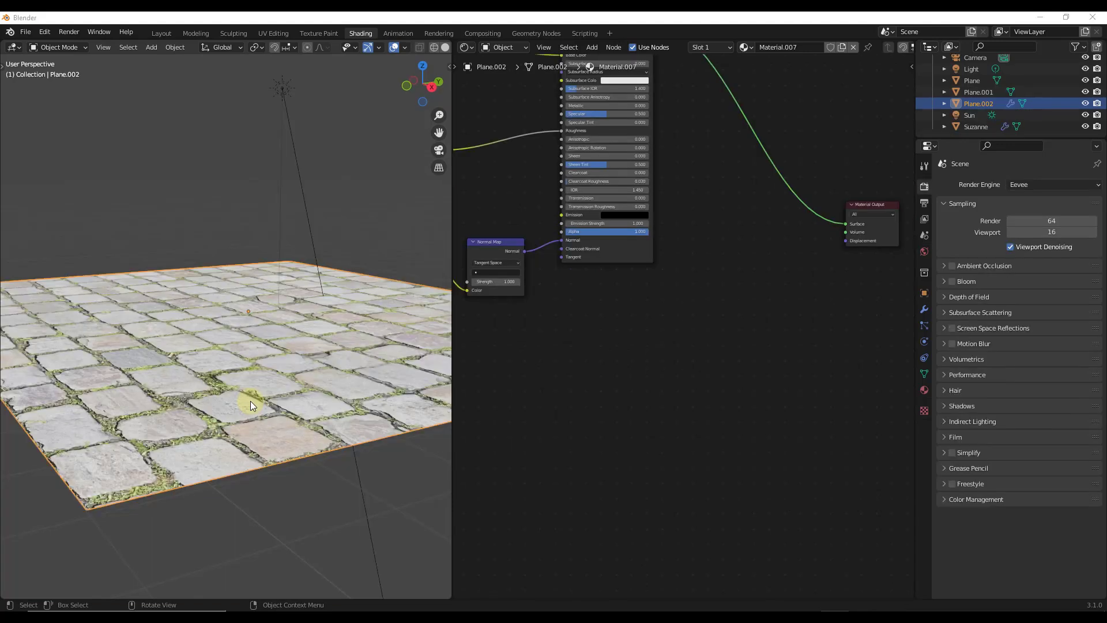
- Examine the paving stone surface of Plane.002 from several angles and distances, along with its color, roughness and normal nodes
middle_click_drag(234, 388, 385, 320)
middle_click_drag(265, 348, 282, 355)
scroll(693, 300, "down", 4)
scroll(624, 303, "up", 3)
scroll(624, 303, "up", 2)
scroll(634, 308, "down", 1)
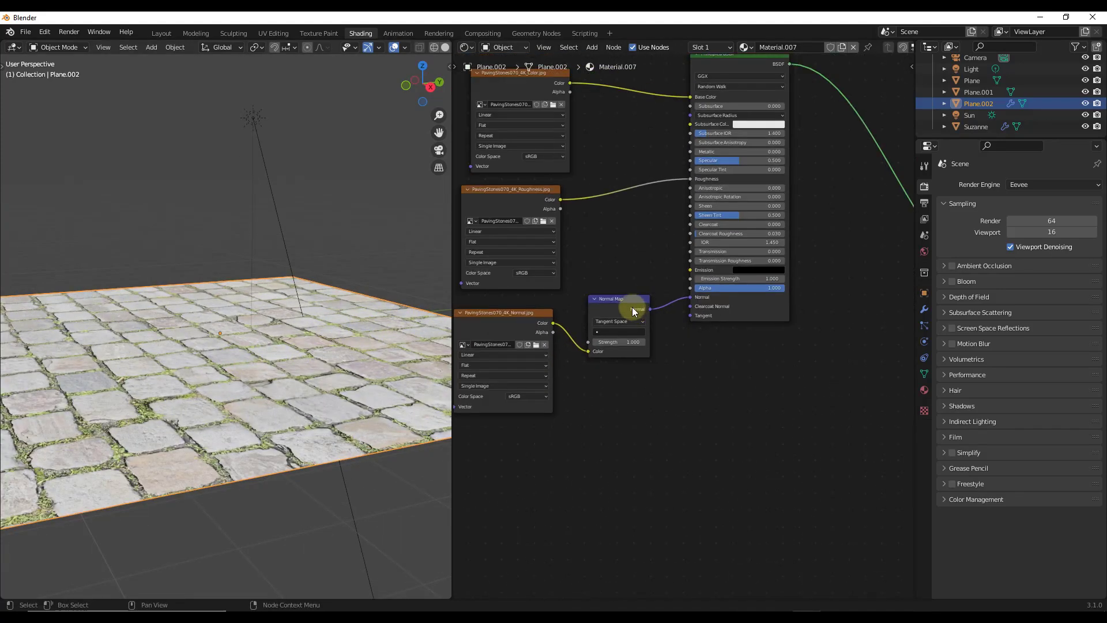
middle_click_drag(635, 309, 631, 329)
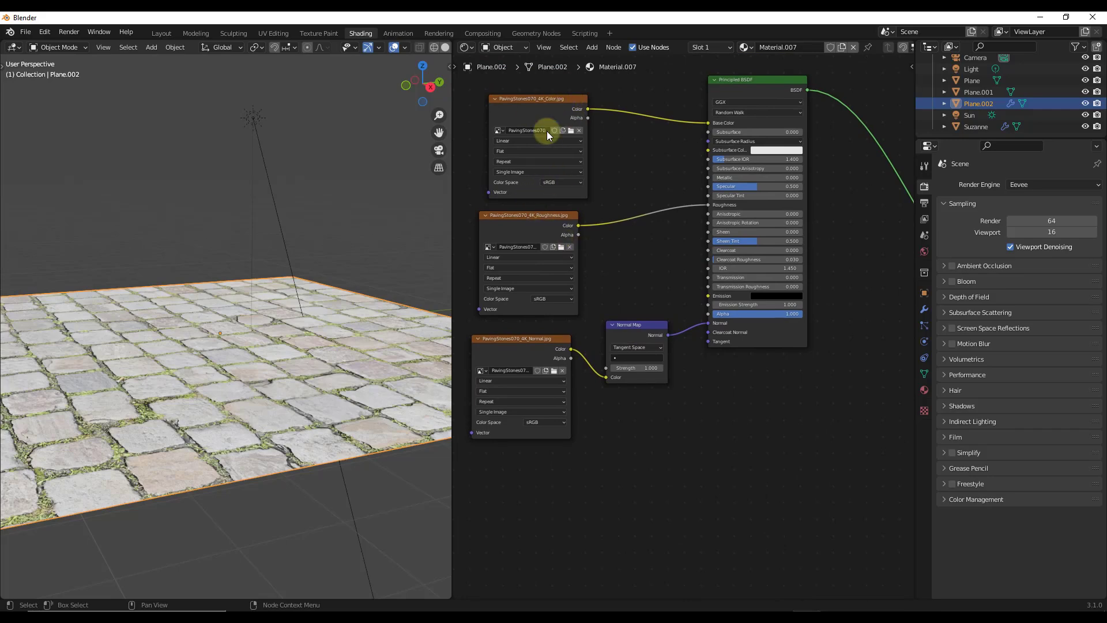
mouse_move(277, 362)
middle_mouse_down()
mouse_move(305, 333)
mouse_move(280, 364)
middle_mouse_up()
scroll(180, 414, "up", 5)
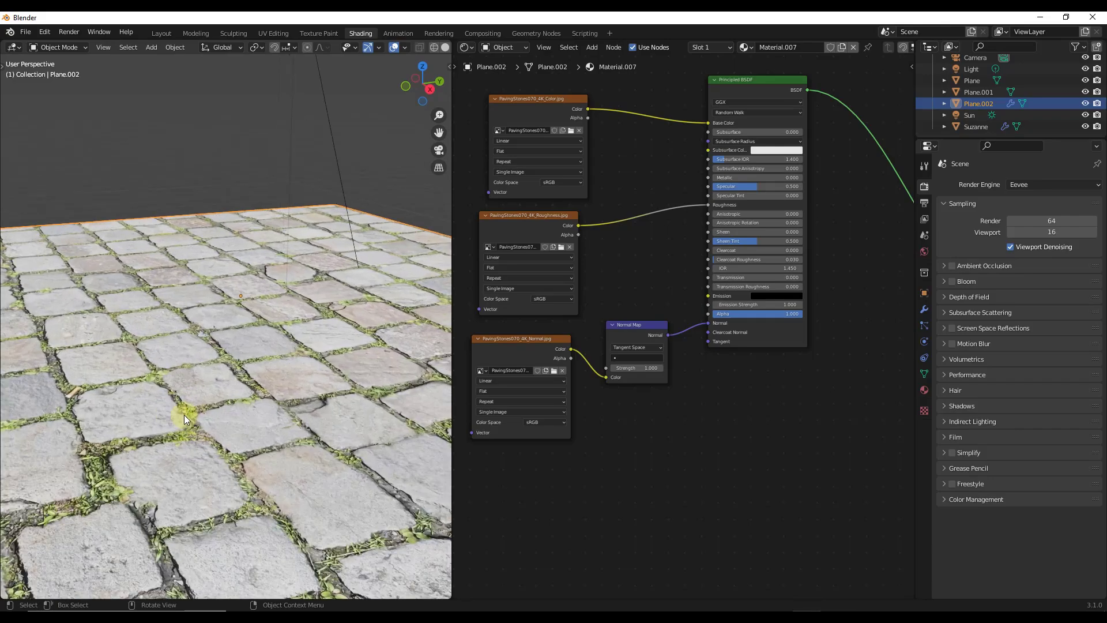
mouse_move(214, 410)
middle_mouse_down()
mouse_move(225, 390)
mouse_move(214, 408)
middle_mouse_up()
scroll(256, 422, "down", 2)
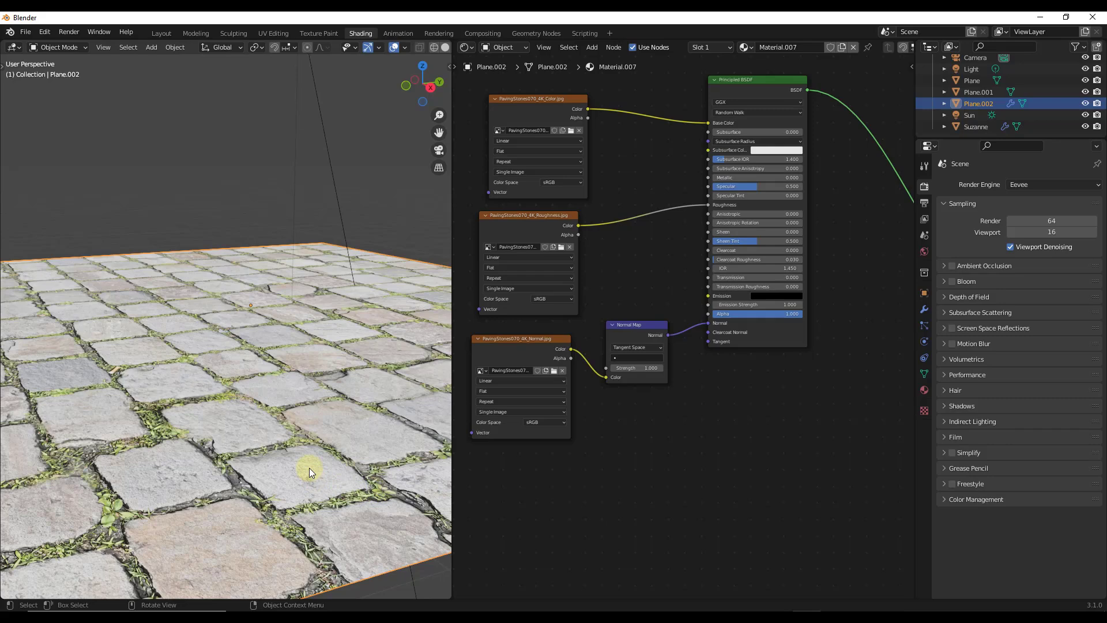
scroll(309, 414, "up", 4)
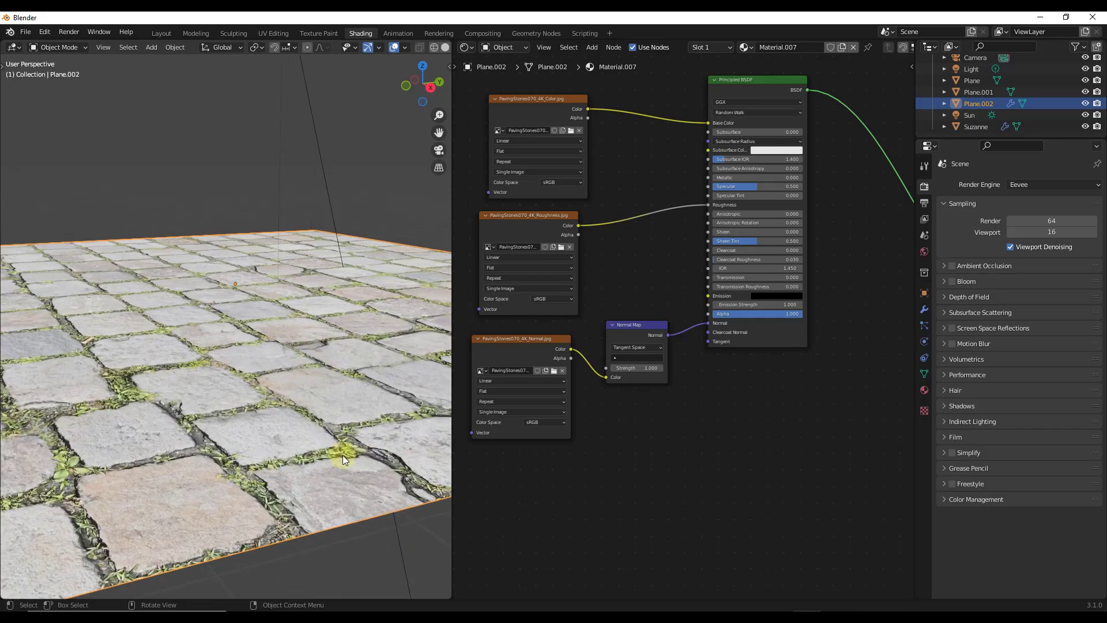
scroll(320, 396, "down", 6)
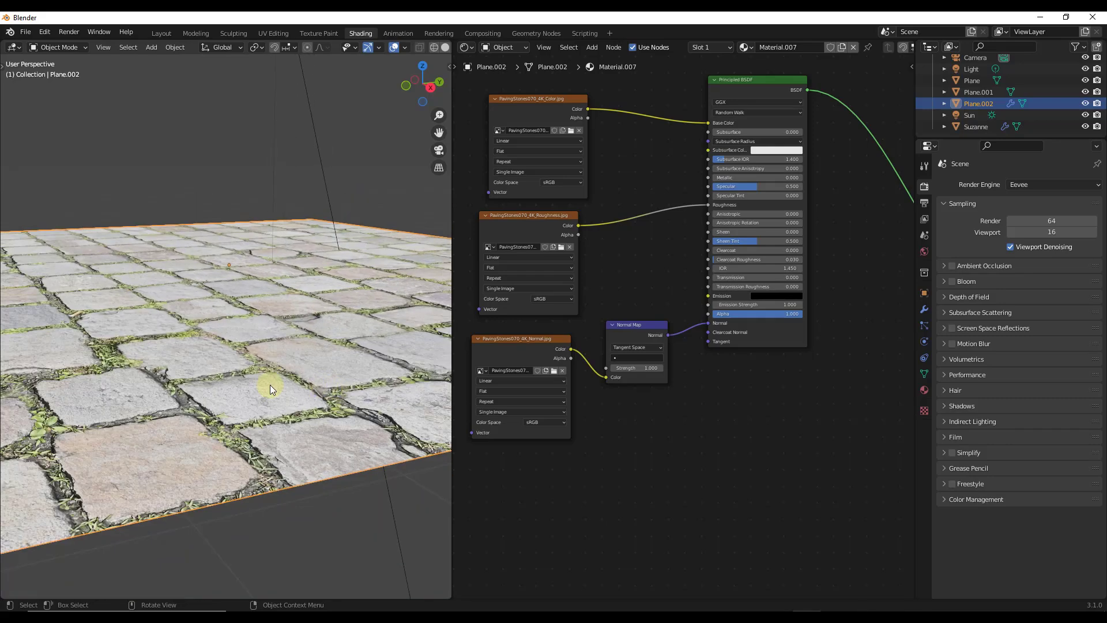
middle_click_drag(268, 383, 283, 372)
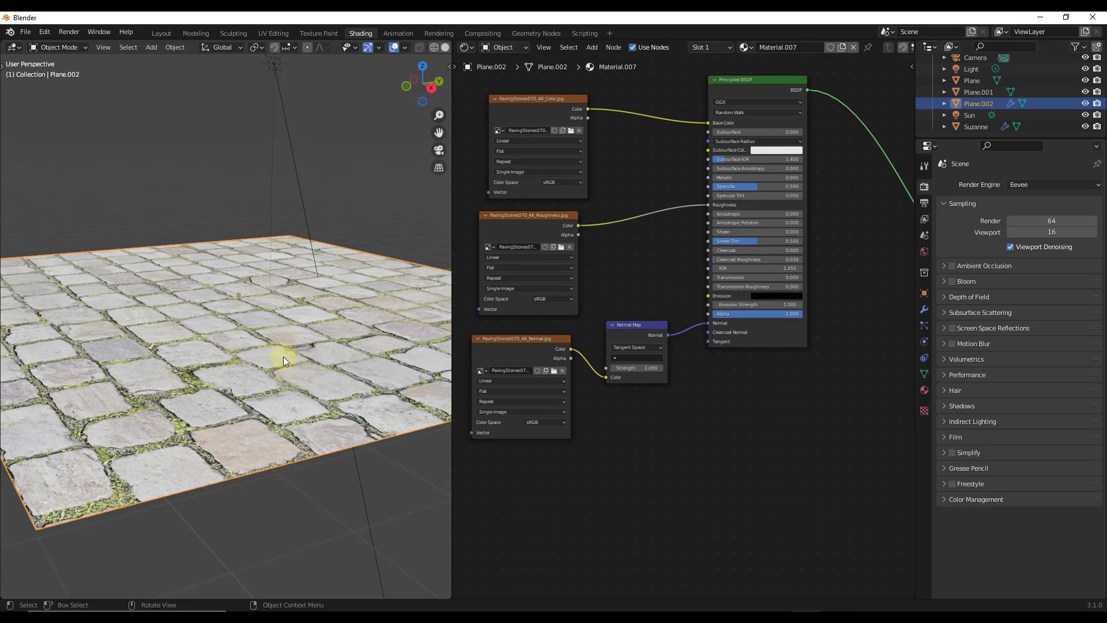
- Add an Image Texture node below the Principled BSDF in Plane.002's material and load PavingStones070_4K_Displacement.jpg into it
middle_click_drag(739, 434, 669, 352)
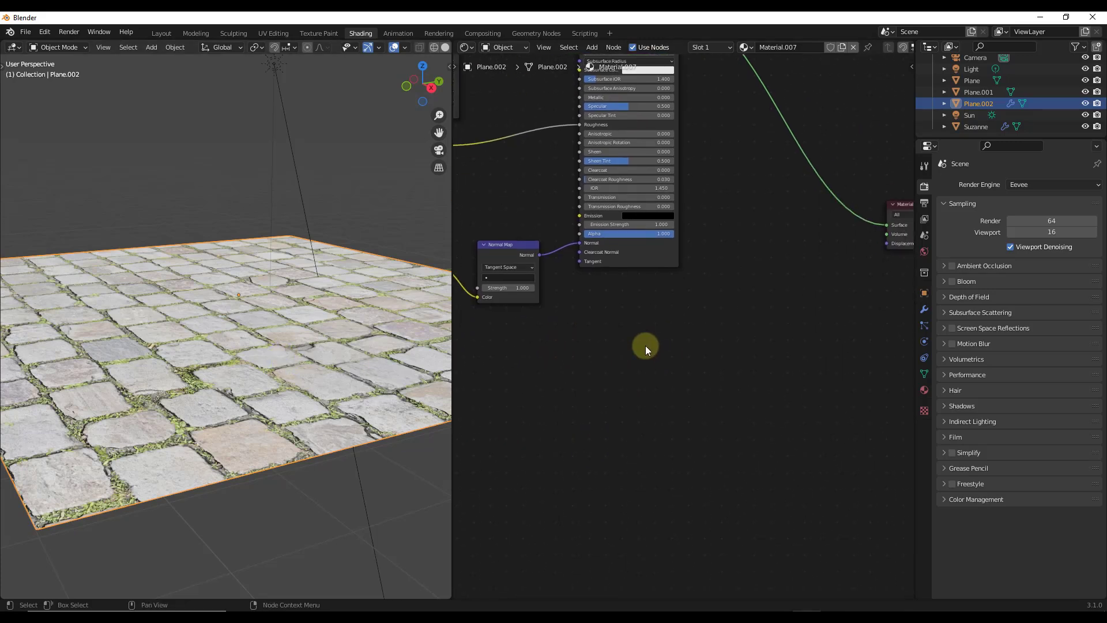
key("shift+a")
type("image")
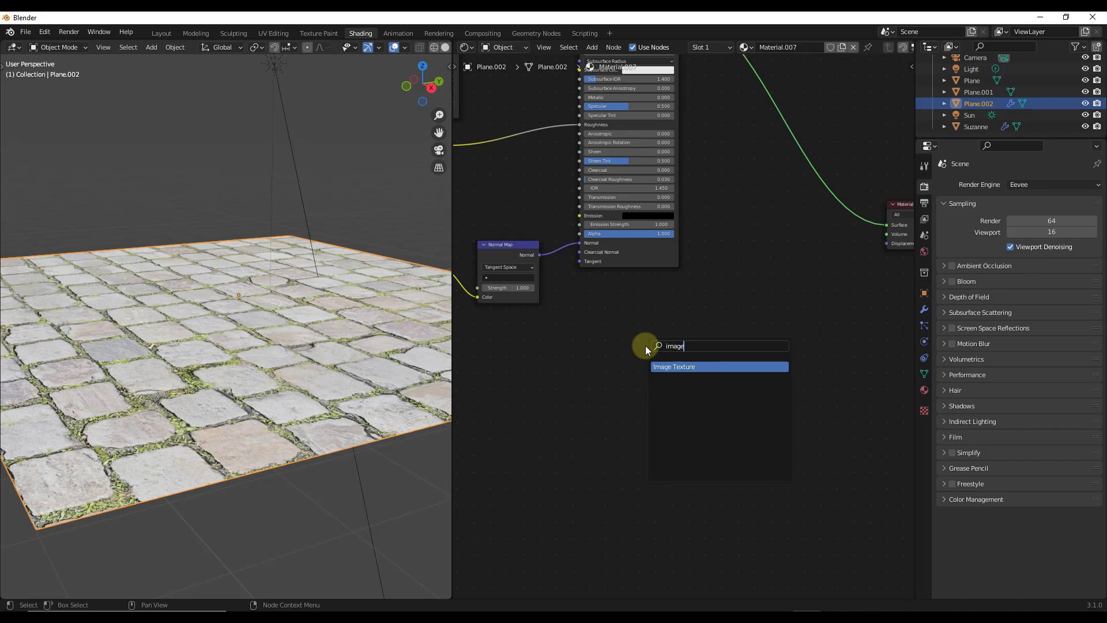
left_click(663, 366)
left_click(650, 365)
left_click(700, 378)
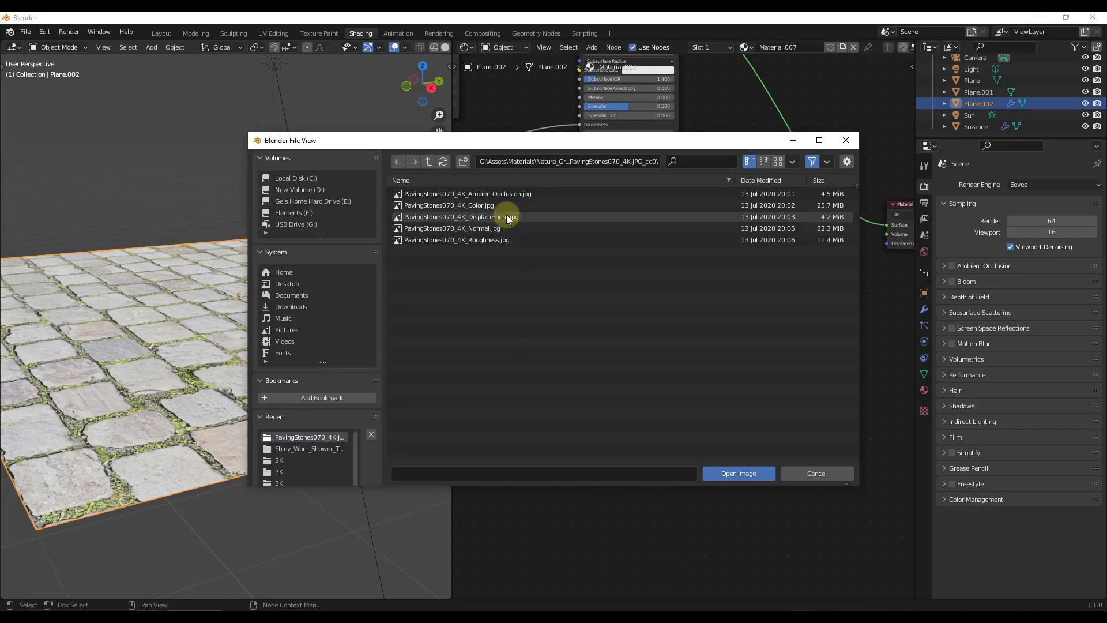
double_click(506, 217)
left_click(666, 439)
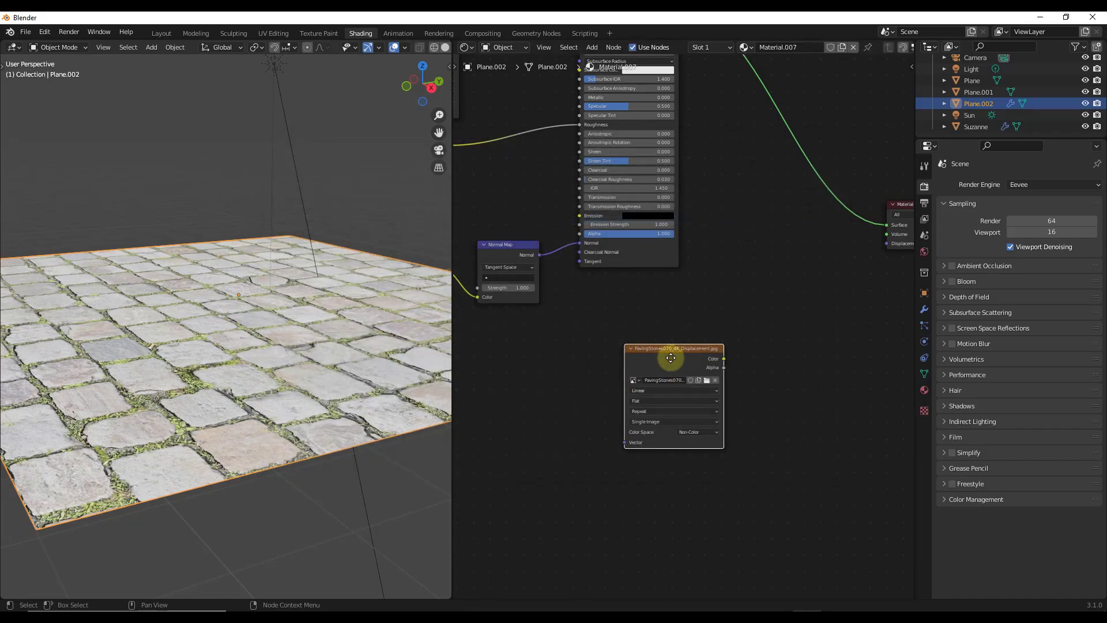
left_click(668, 357)
- Add a Displacement node between the displacement image texture and the Material Output node
scroll(753, 280, "up", 2)
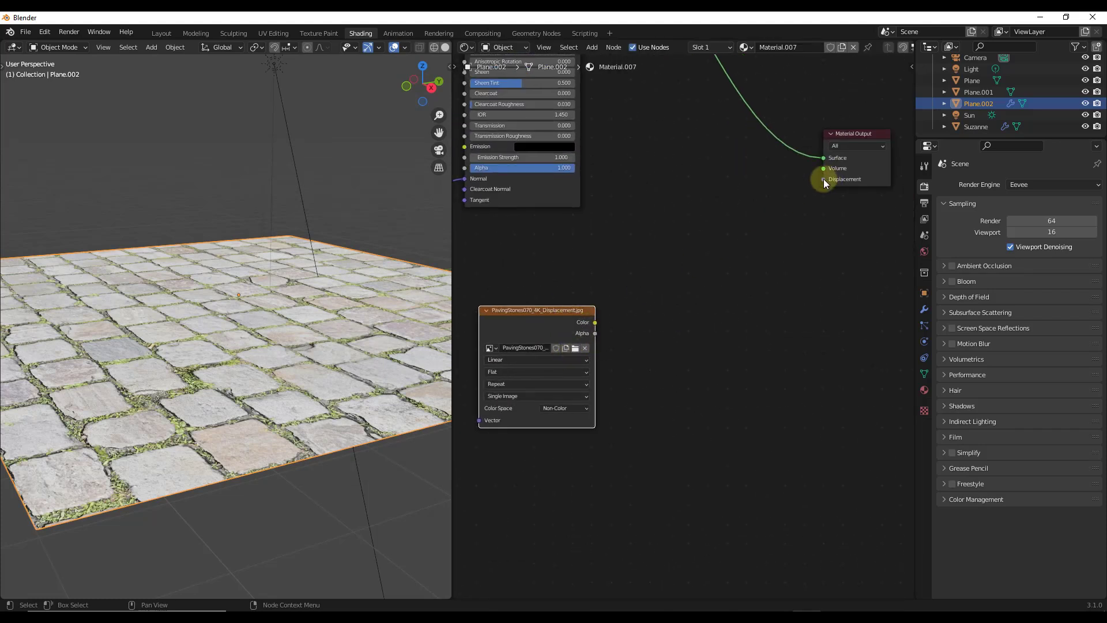
key("shift+a")
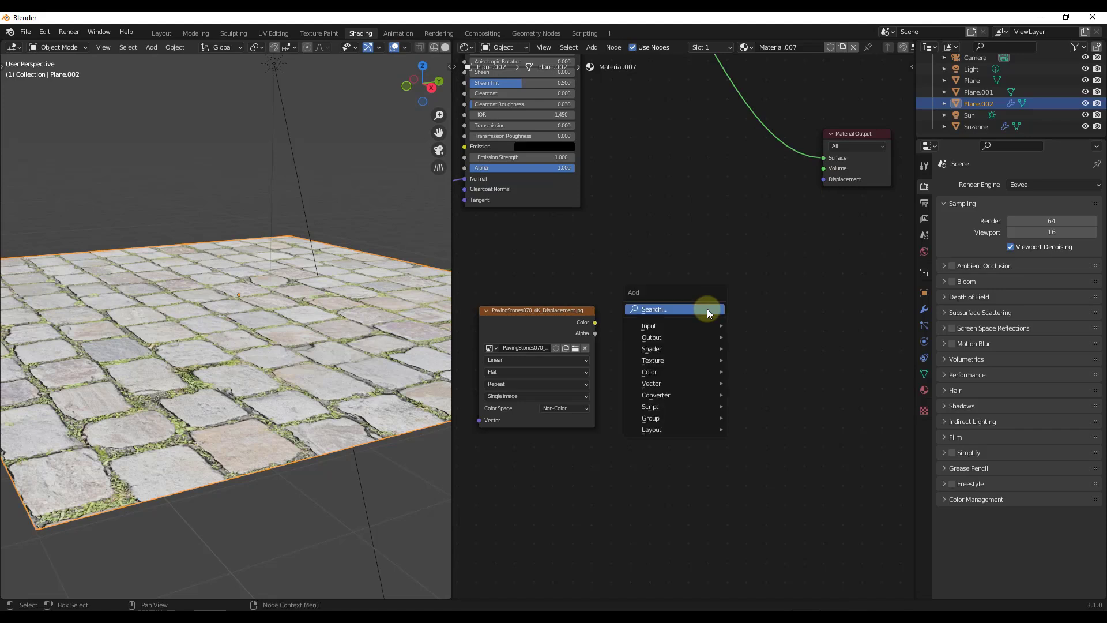
left_click(707, 309)
type("disp")
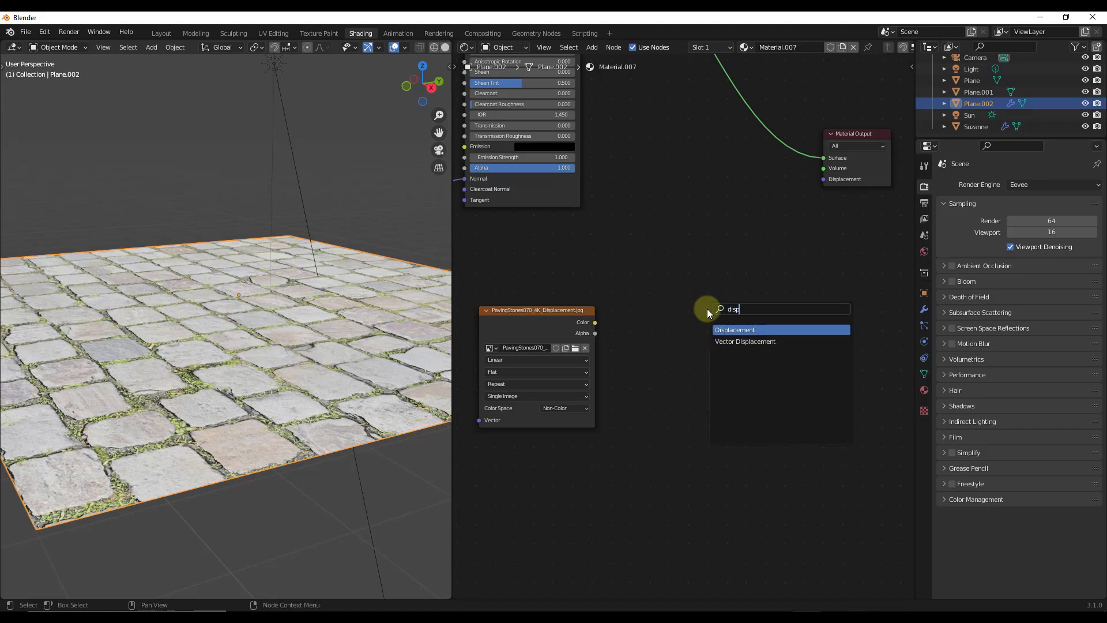
left_click(750, 330)
left_click(727, 256)
- Feed the displacement image's Color into the Displacement node's Height, and its output into the Material Output's Displacement input
left_click_drag(596, 324, 608, 321)
left_click_drag(676, 291, 692, 281)
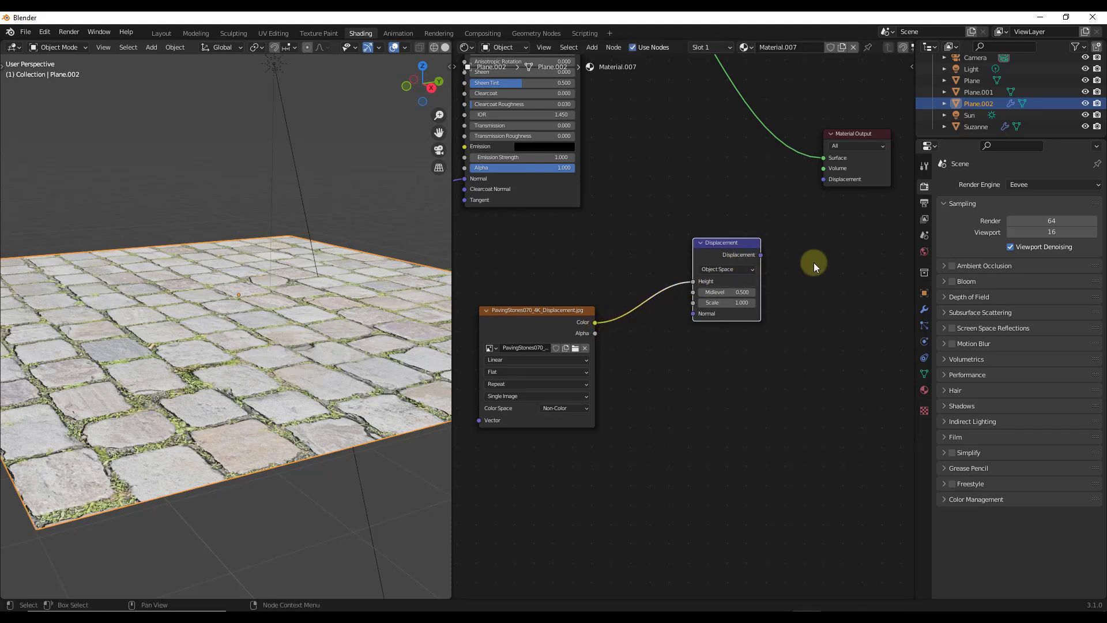
left_click_drag(761, 254, 824, 182)
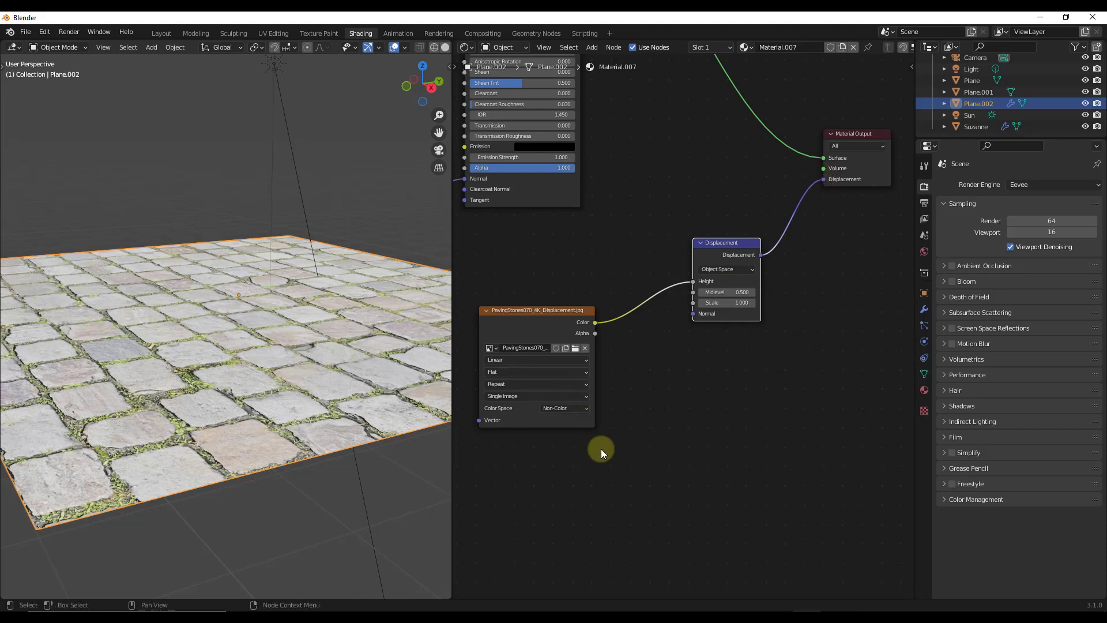
- Choose Non-Color as the displacement image texture's color space
left_click(568, 410)
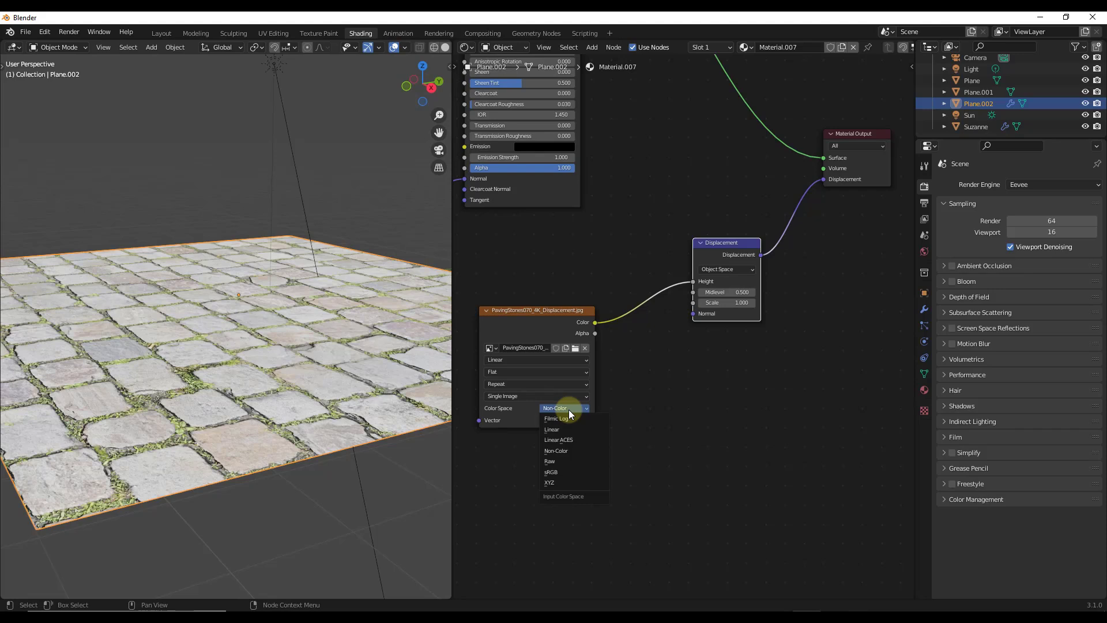
left_click(573, 451)
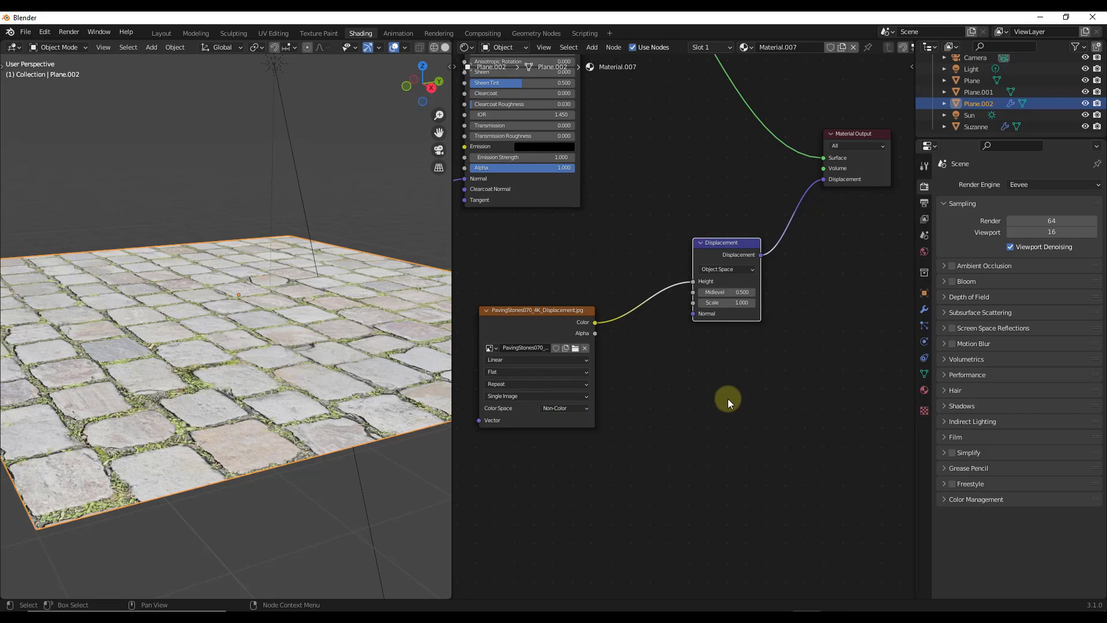
- Switch the viewport to Rendered shading and inspect the paving stone surface of Plane.002 from different angles
scroll(722, 402, "down", 1)
middle_click_drag(240, 353, 265, 324)
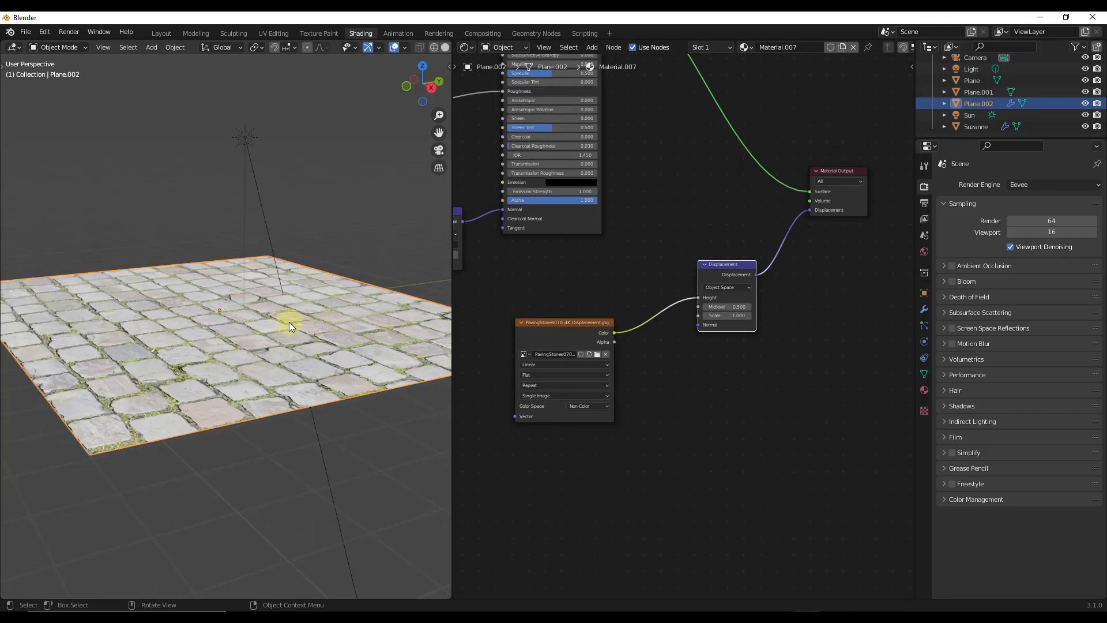
key("z")
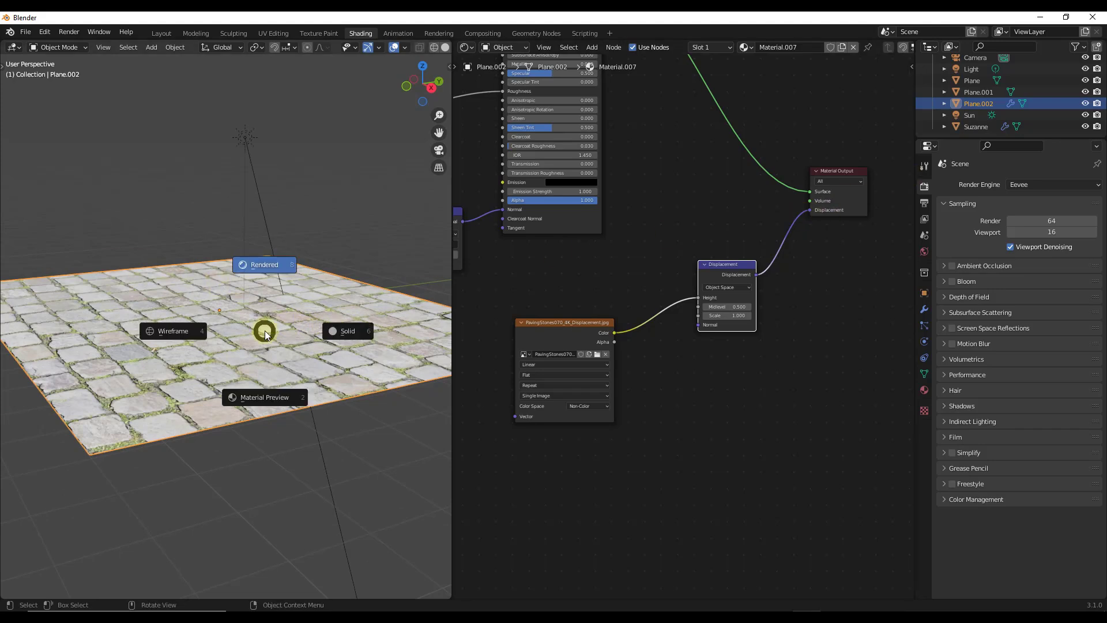
left_click(264, 265)
mouse_move(310, 261)
middle_mouse_down()
mouse_move(294, 261)
mouse_move(311, 257)
middle_mouse_up()
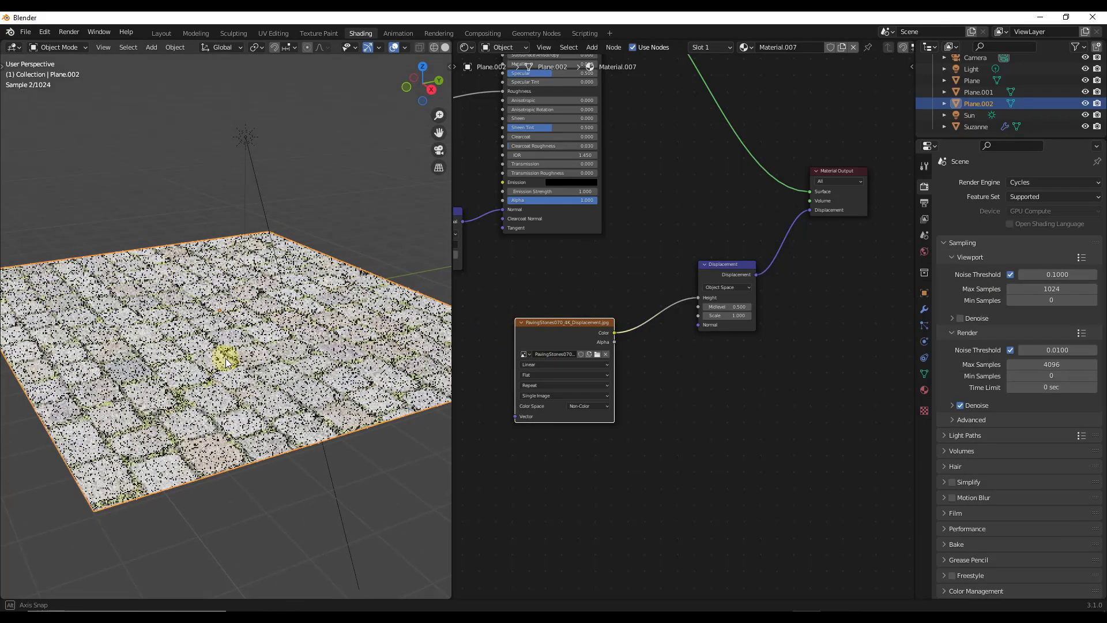
middle_click_drag(226, 358, 245, 337)
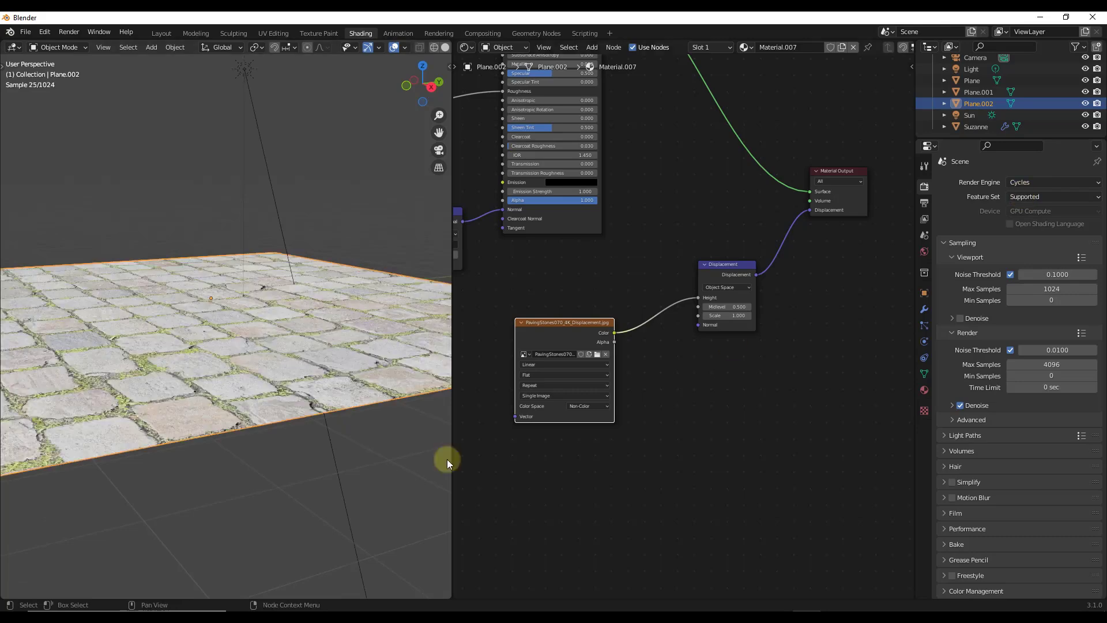
scroll(324, 347, "up", 2)
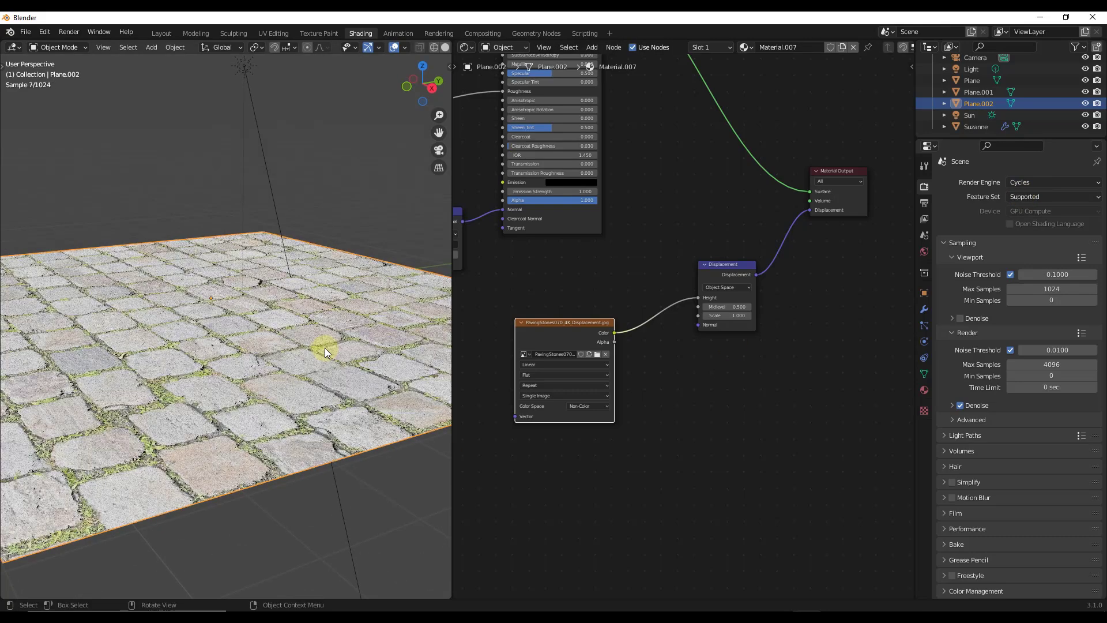
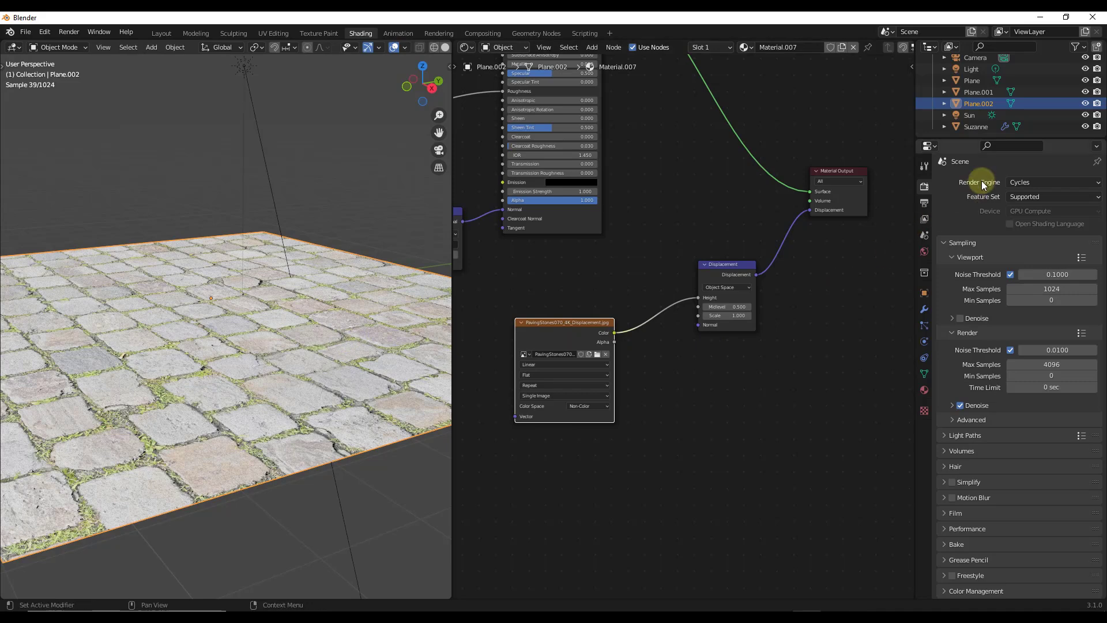
- Set the surface displacement method of Material.007 to Displacement and Bump in the material settings
left_click(925, 390)
scroll(975, 338, "down", 10)
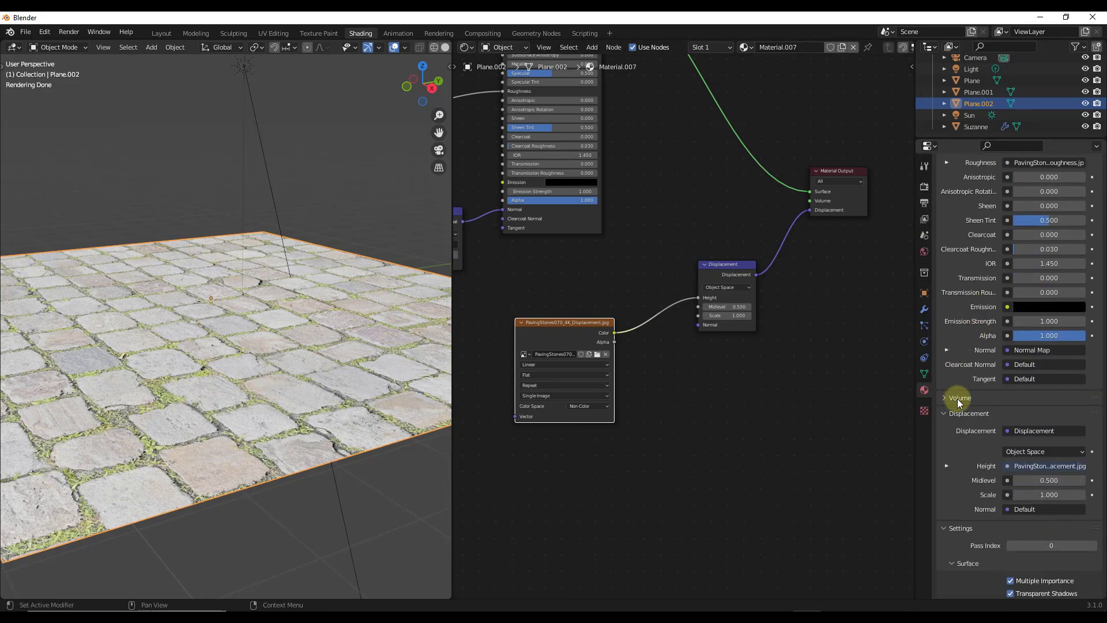
scroll(971, 382, "down", 8)
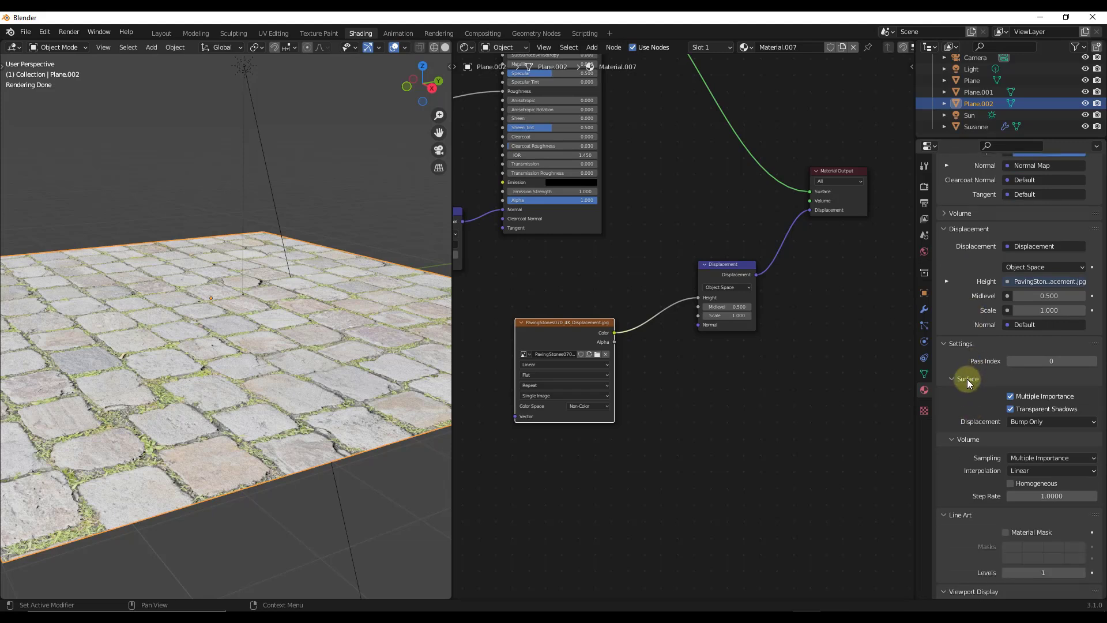
left_click(1025, 421)
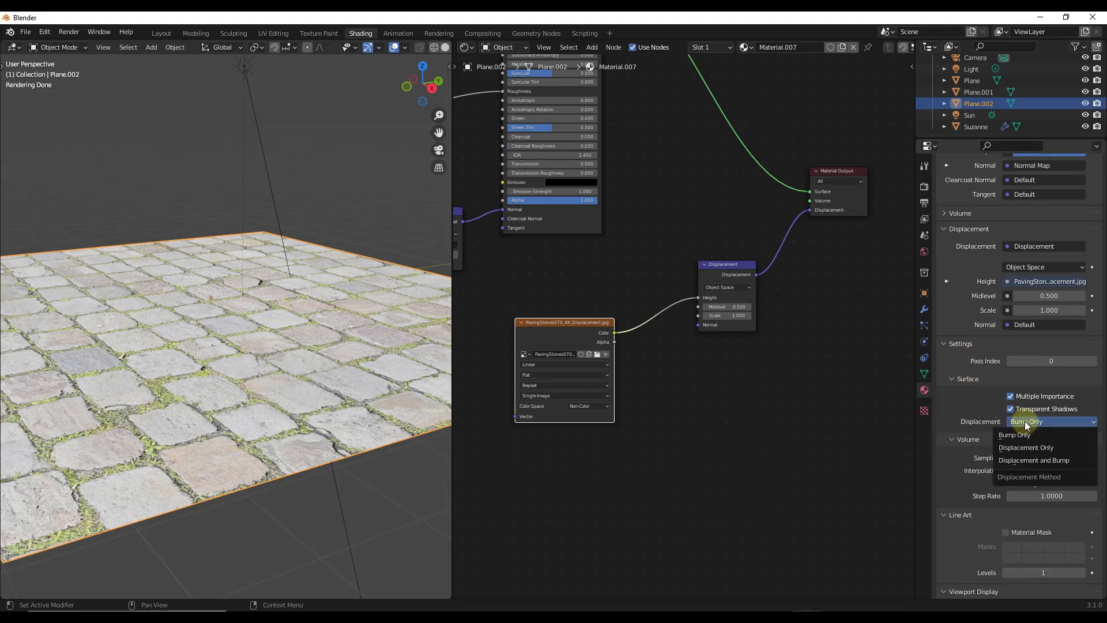
left_click(1030, 460)
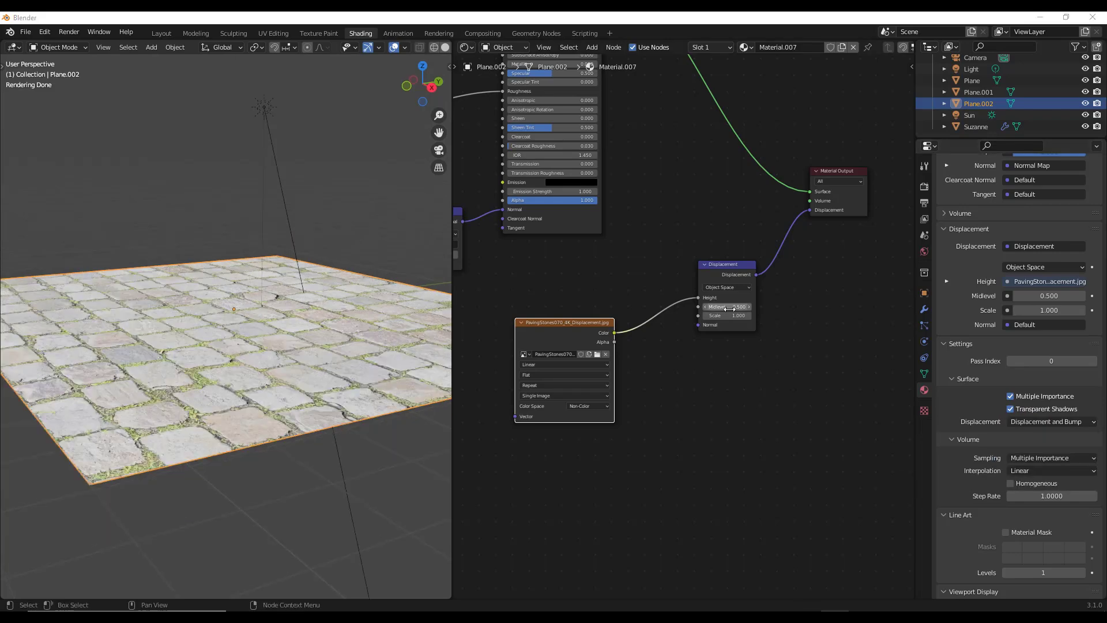
- Set the Displacement node's Midlevel to 0.300 and its Scale to 0.900
left_click_drag(726, 309, 710, 309)
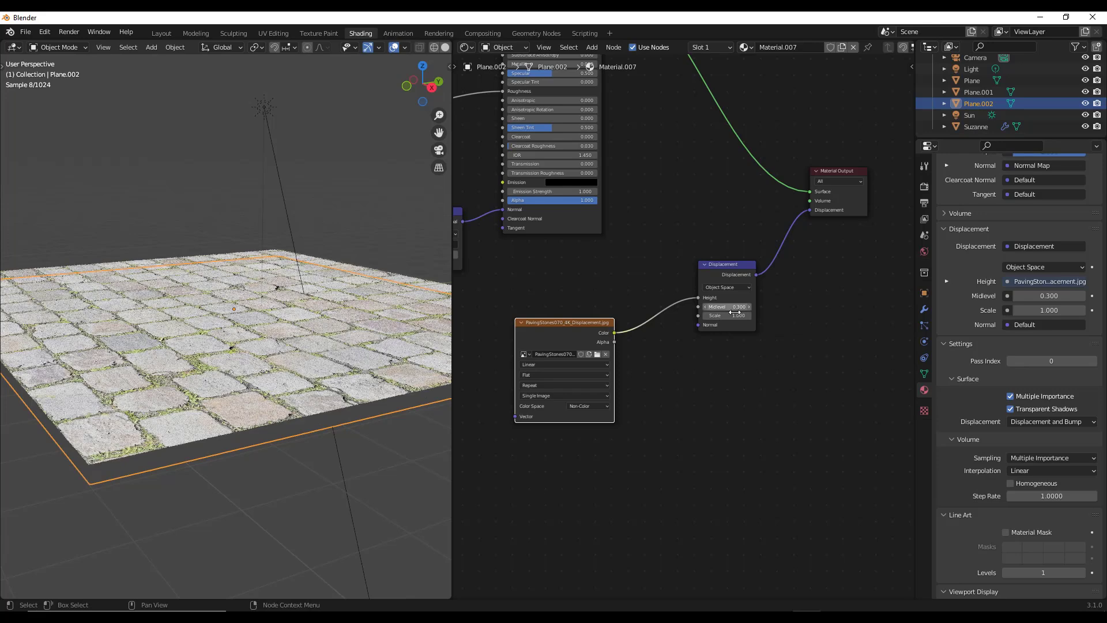
left_click_drag(734, 312, 731, 310)
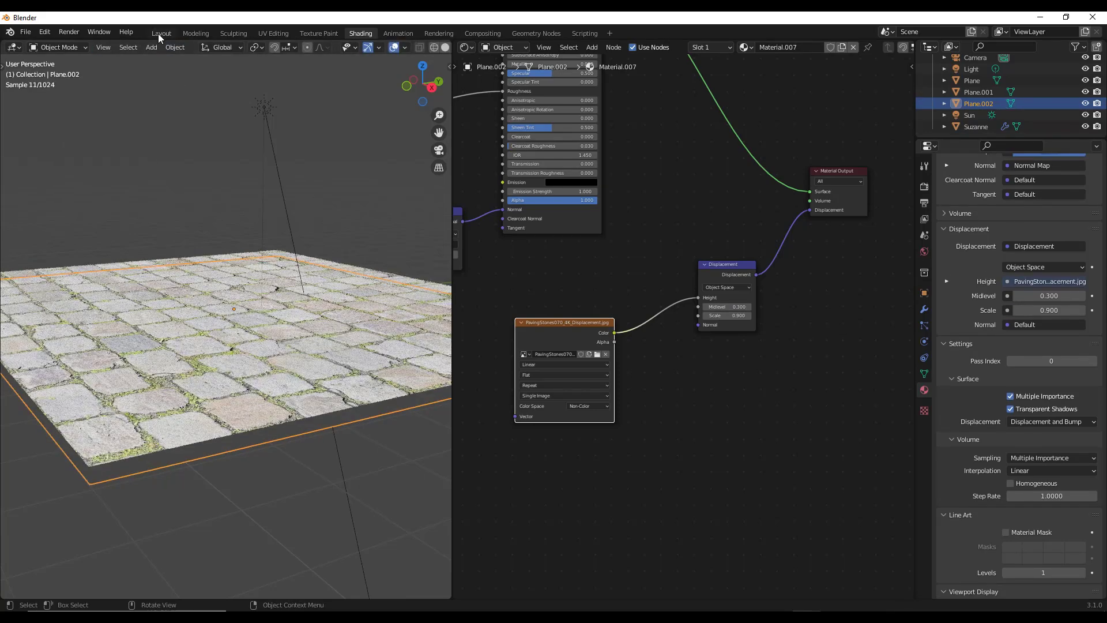
- In the Layout workspace, show Plane.002 in Edit Mode with Solid shading and examine its mesh geometry
left_click(159, 33)
scroll(330, 289, "down", 10)
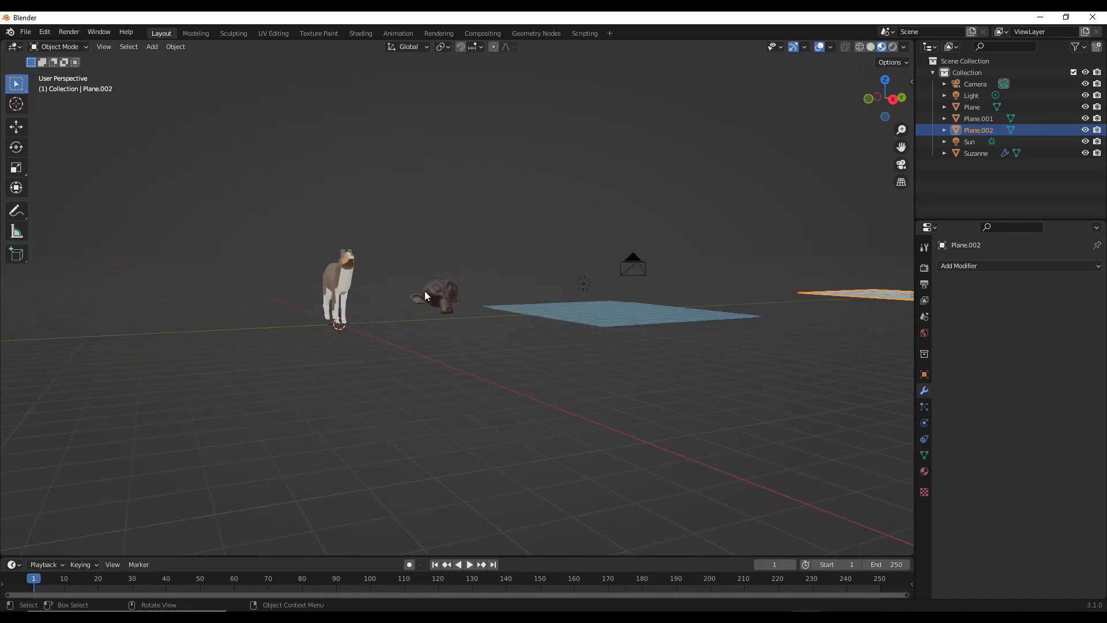
scroll(796, 301, "up", 8)
middle_click_drag(727, 302, 578, 285)
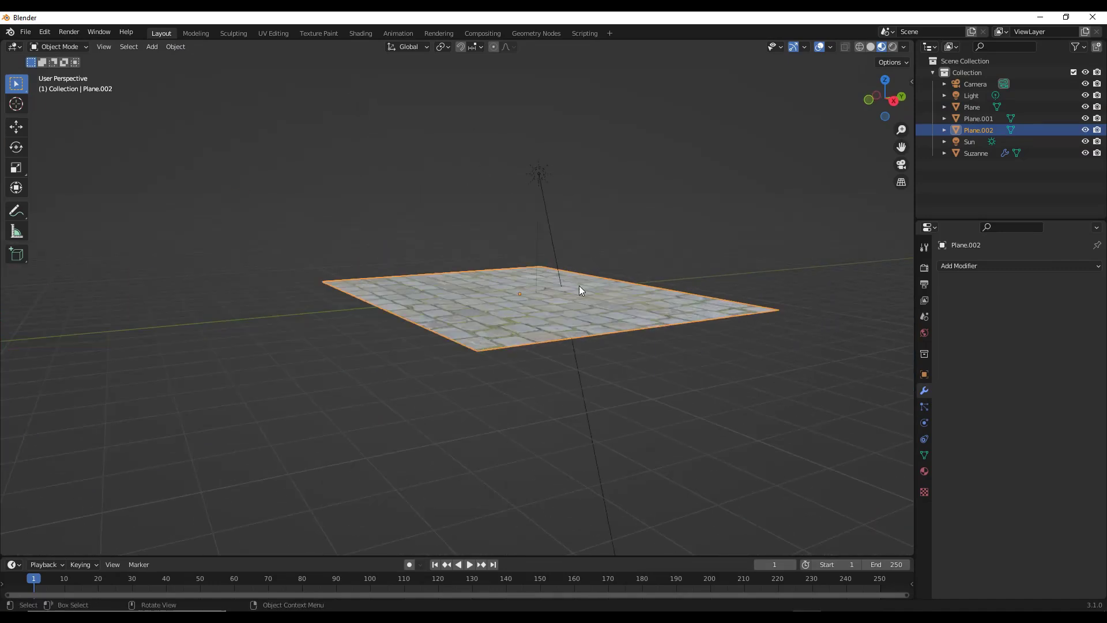
scroll(578, 286, "up", 4)
key("Tab")
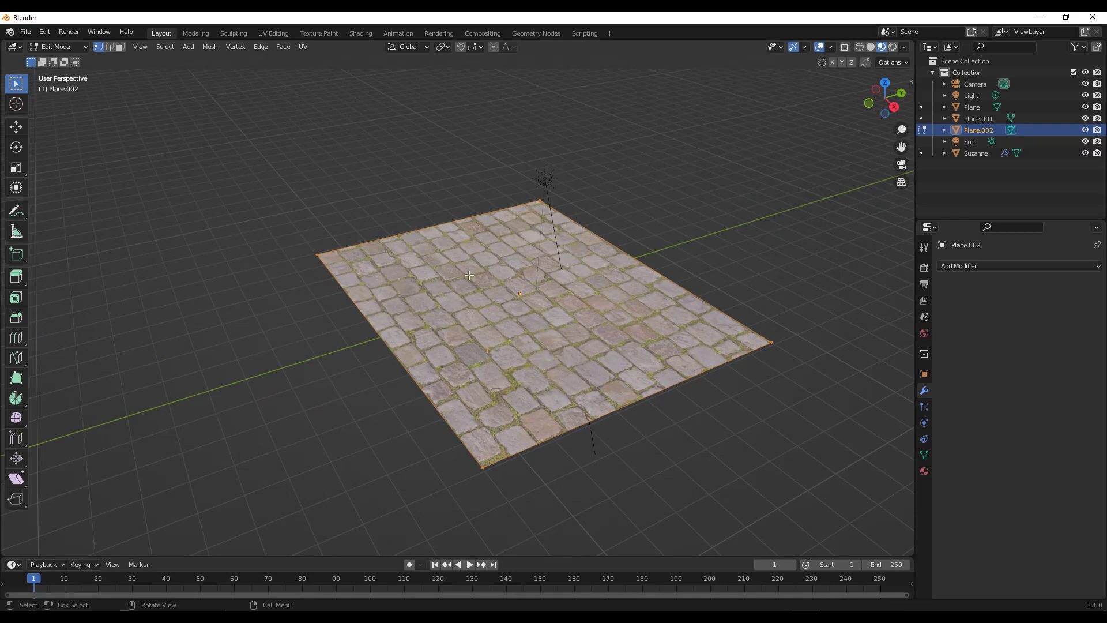
key("z")
left_click(563, 281)
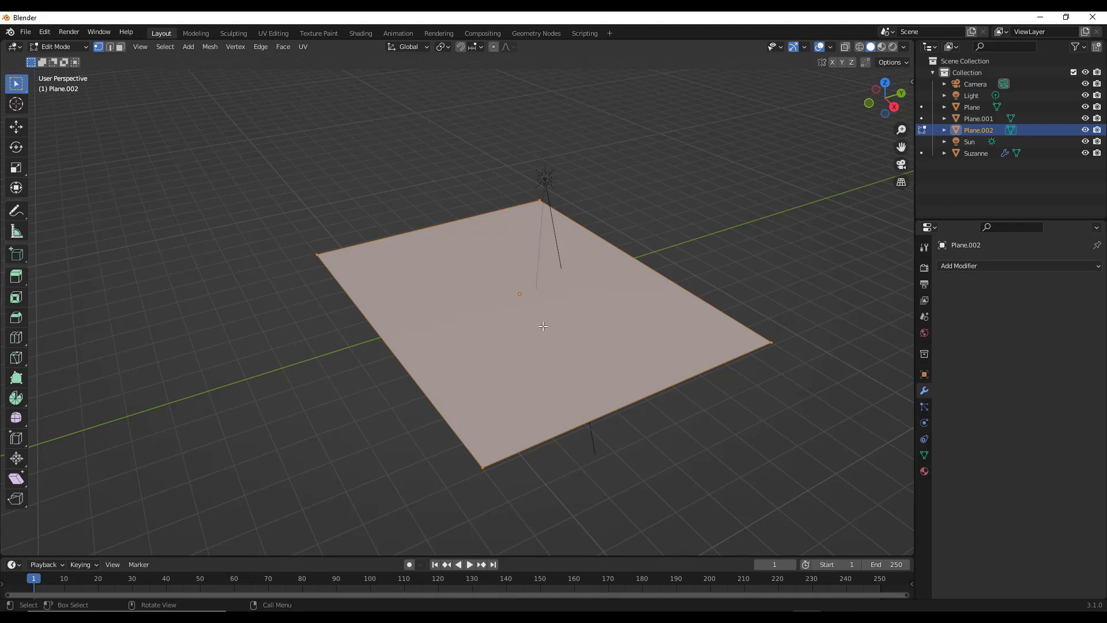
mouse_move(543, 327)
middle_mouse_down()
mouse_move(544, 309)
mouse_move(564, 321)
mouse_move(531, 321)
middle_mouse_up()
scroll(563, 321, "up", 2)
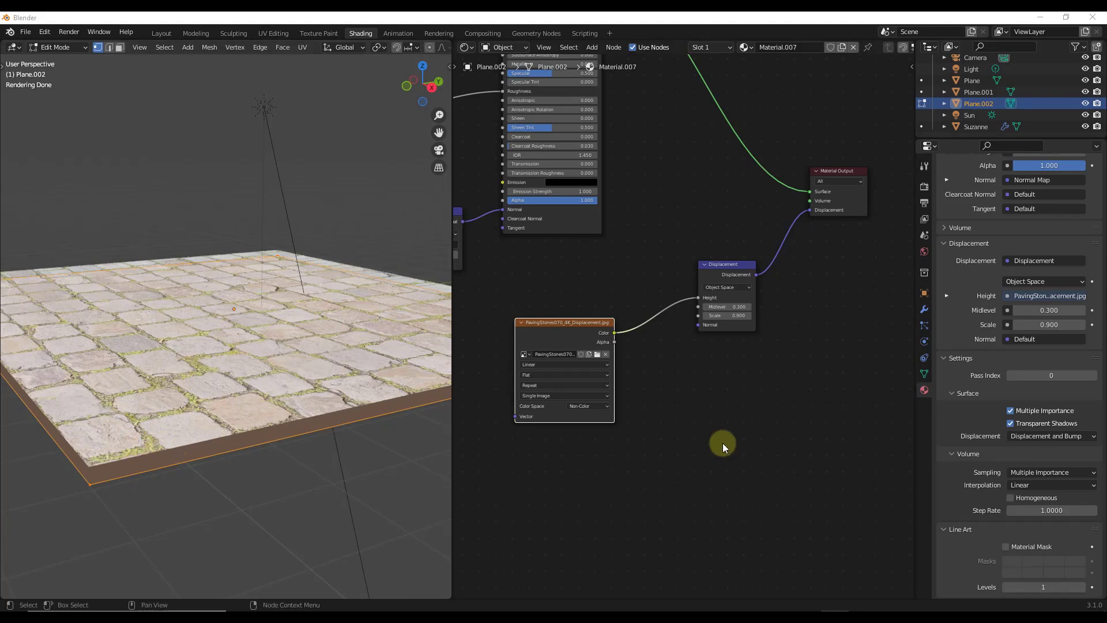
- Set the Cycles render engine's Feature Set to Experimental
left_click(923, 188)
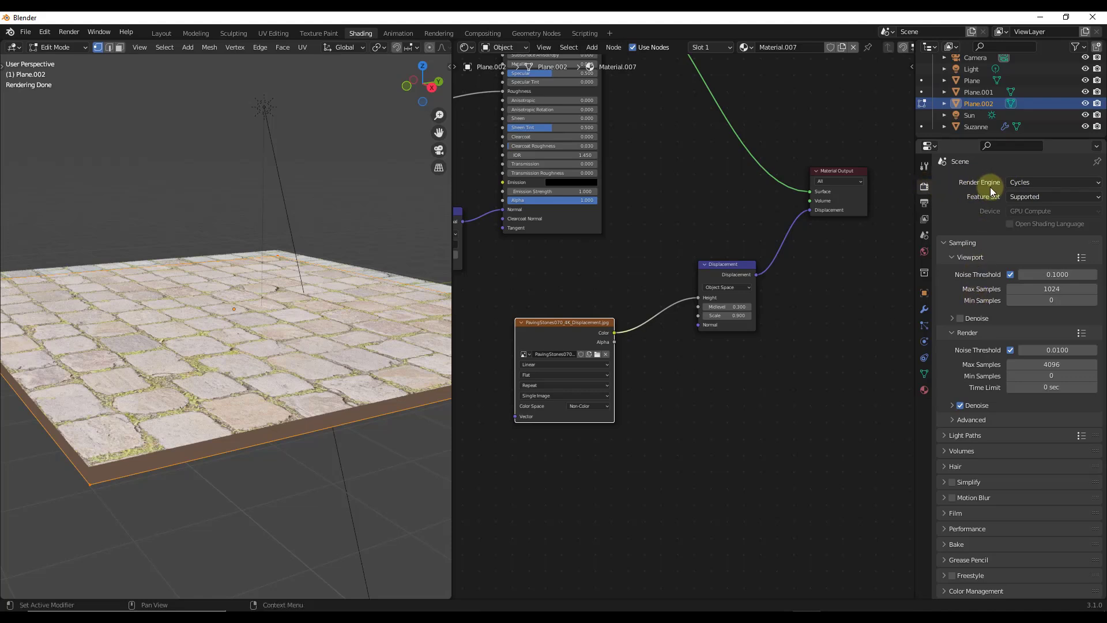
left_click(1022, 196)
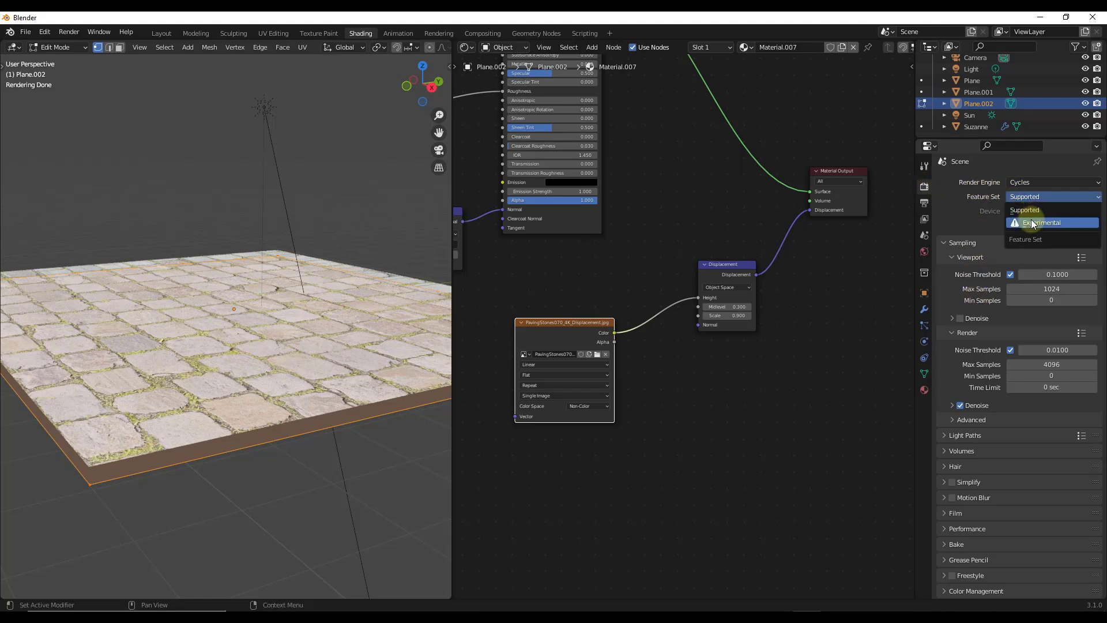
left_click(1029, 222)
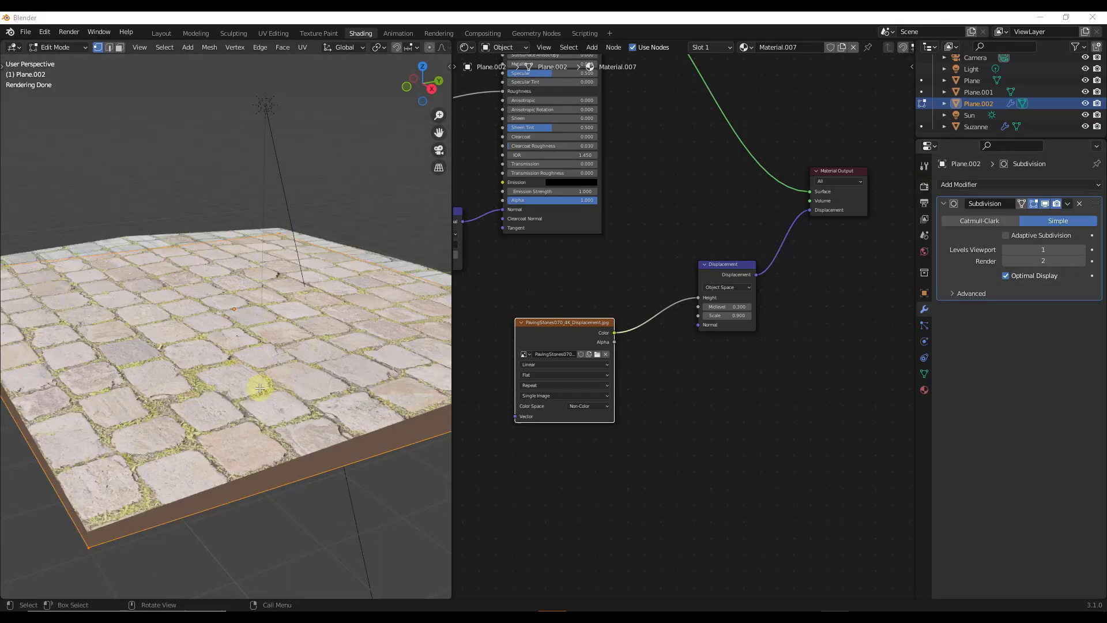
- Enable Adaptive Subdivision on Plane.002's Subdivision modifier and inspect the displaced paving stones from different angles
middle_click_drag(257, 380, 390, 361)
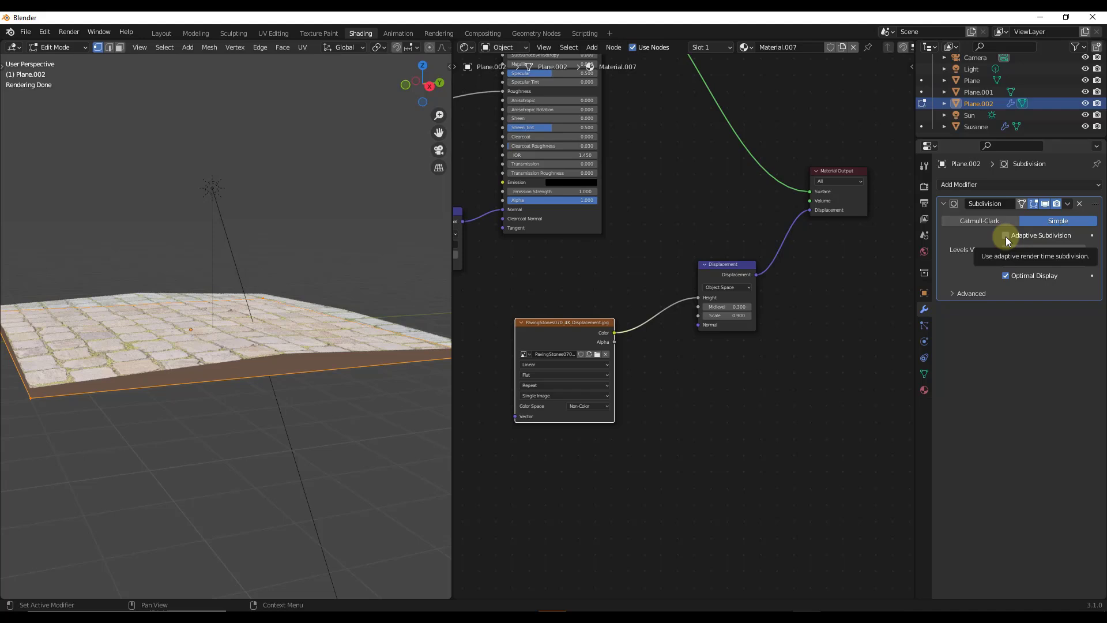
left_click(1005, 236)
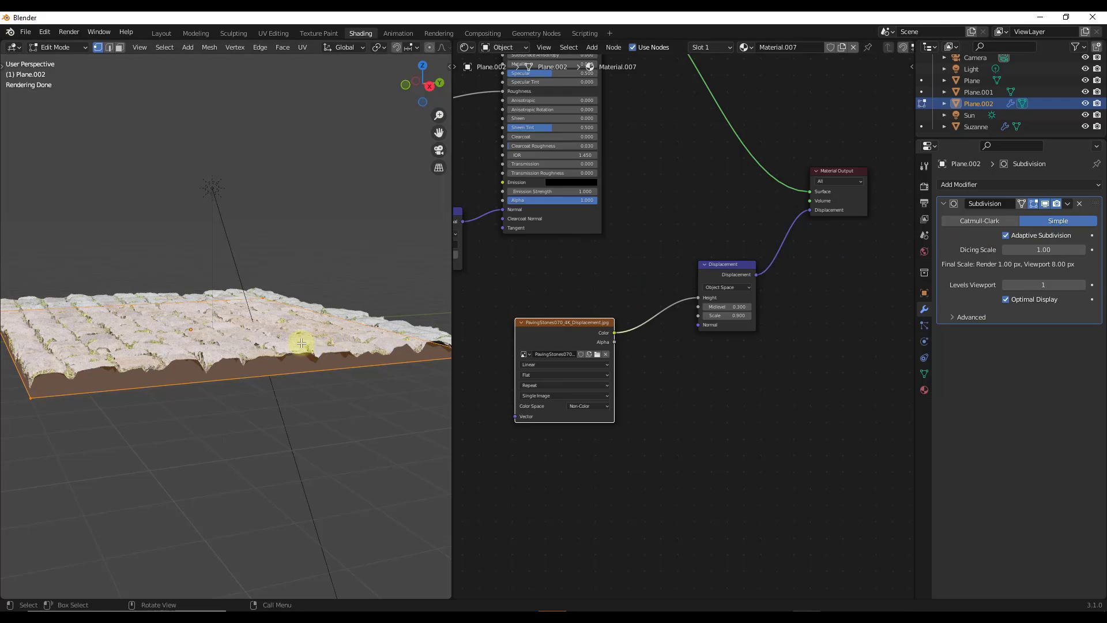
middle_click_drag(214, 316, 243, 363)
scroll(243, 363, "up", 3)
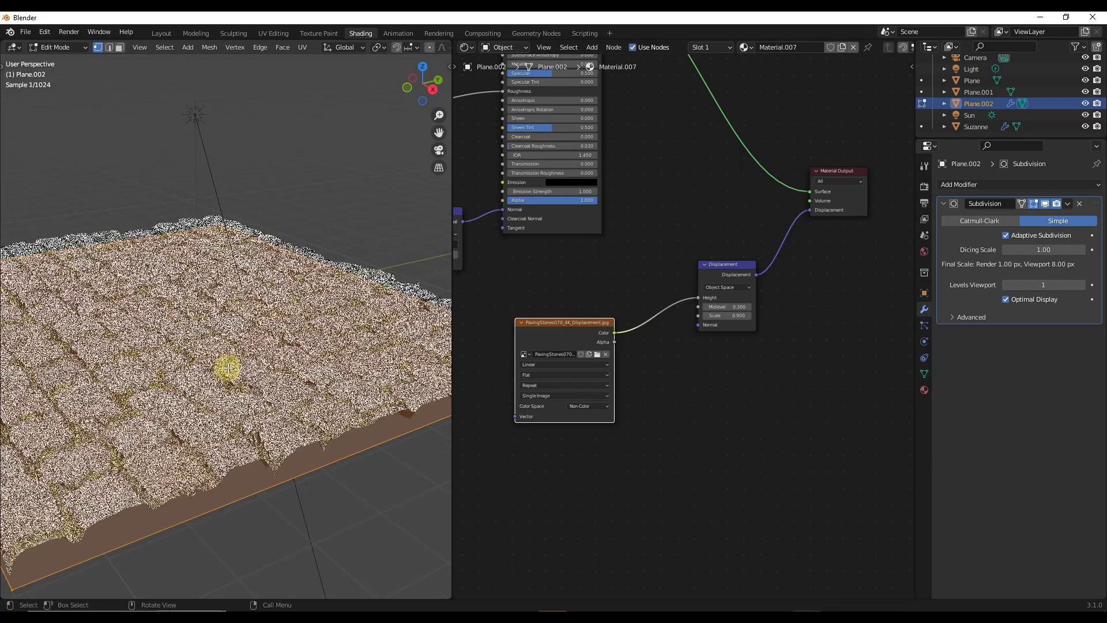
scroll(228, 367, "down", 4)
middle_click_drag(297, 339, 212, 314)
scroll(213, 314, "up", 2)
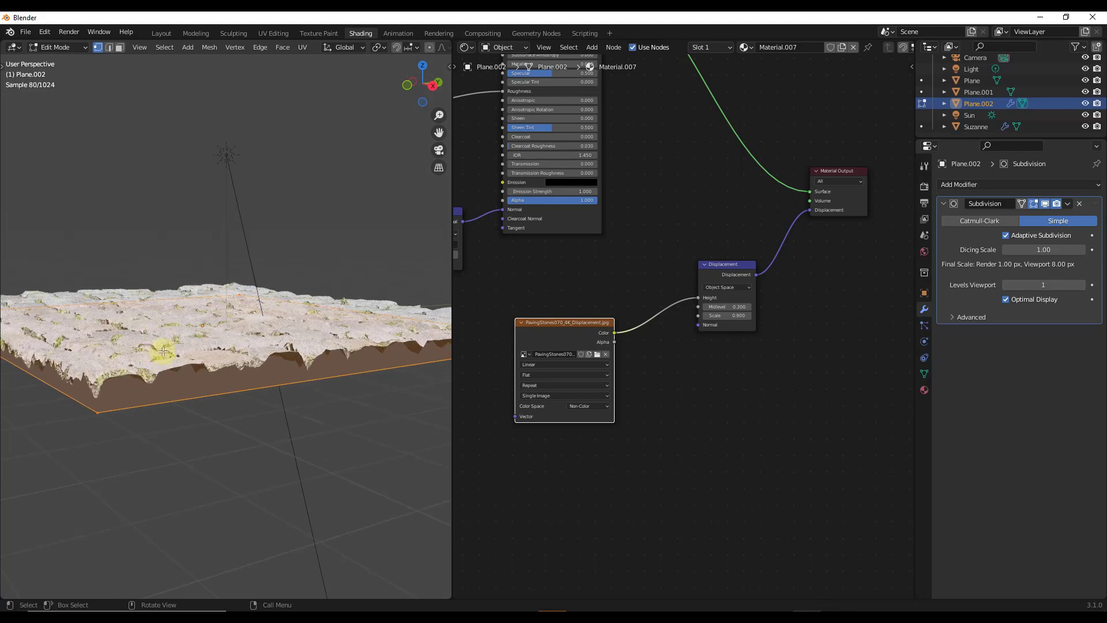
scroll(265, 351, "up", 2)
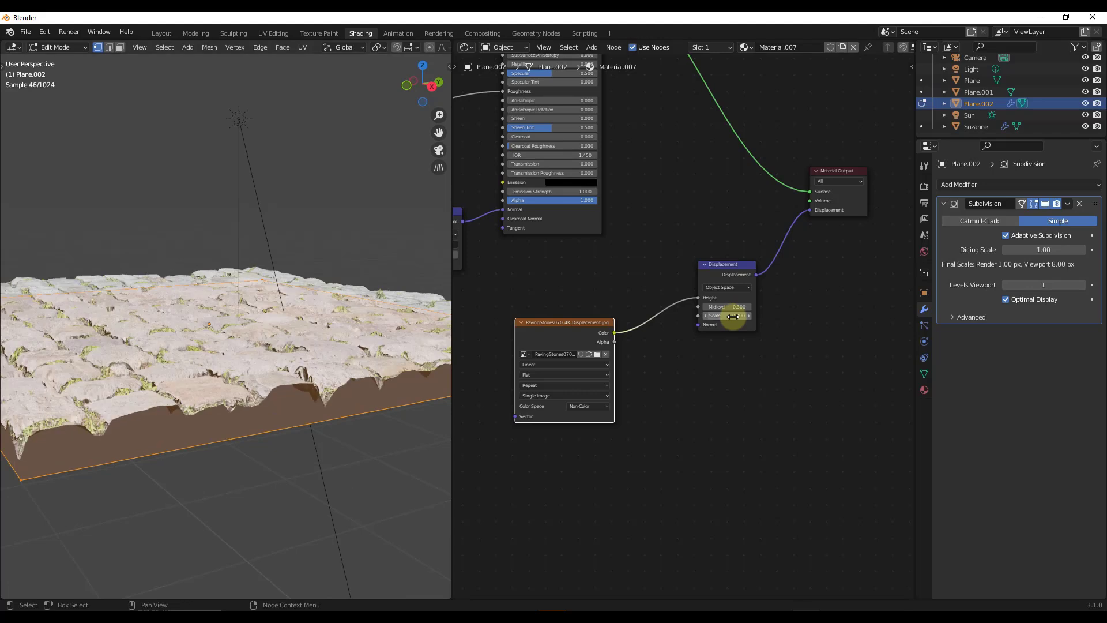